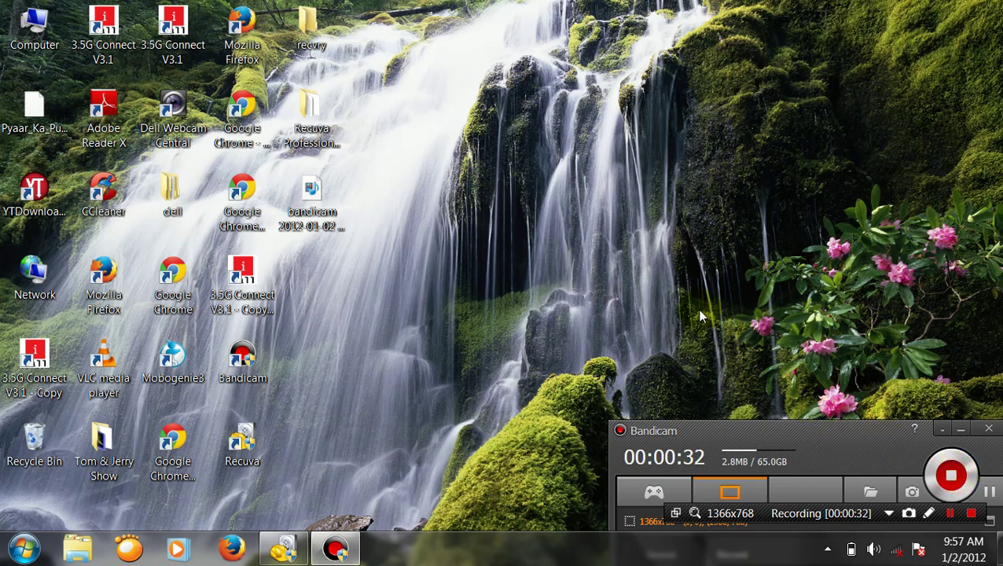
Run the rcsetup151 installer from the Recuva Professional folder on the desktop and install Recuva v1.51 in English.
double_click(312, 106)
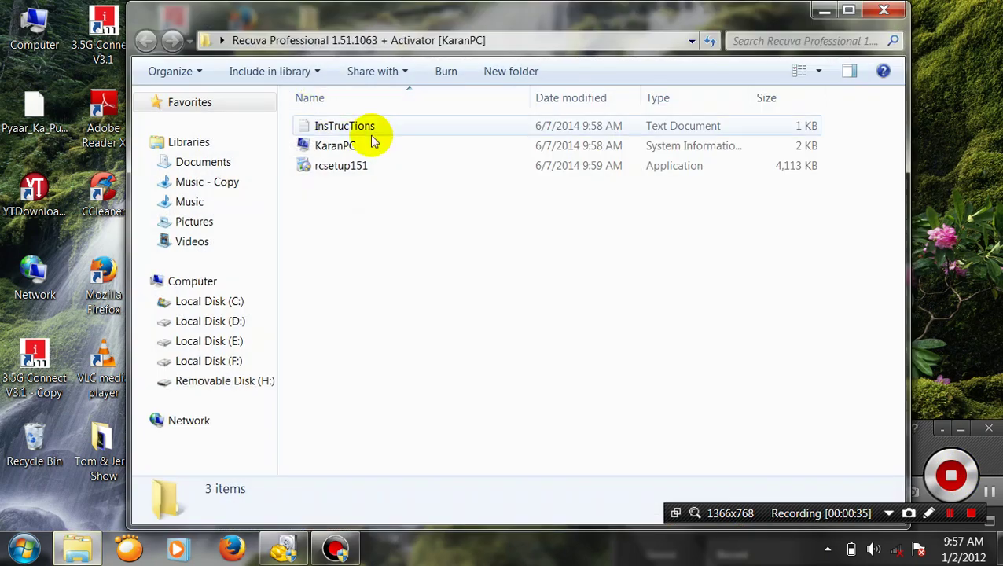
click(419, 169)
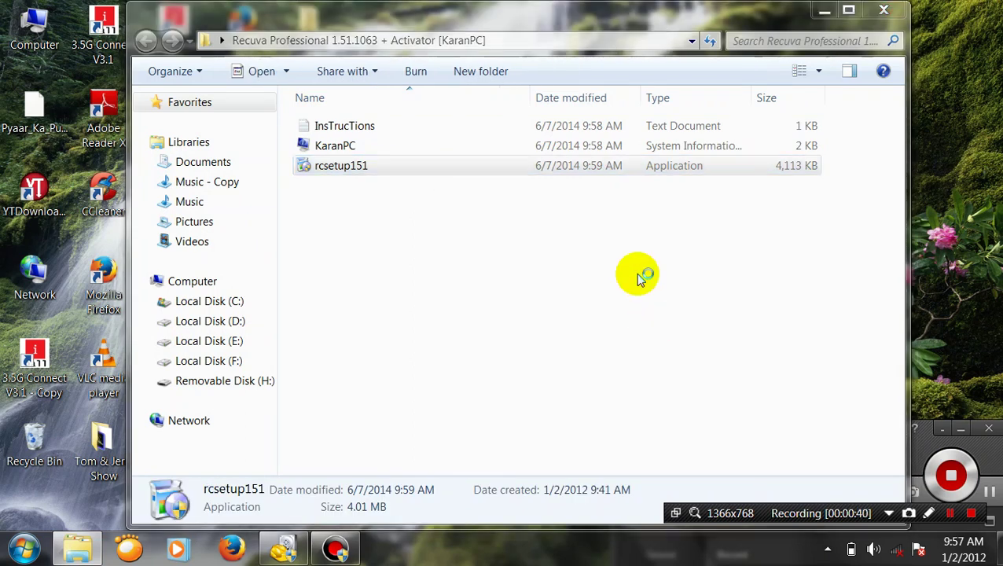
click(633, 169)
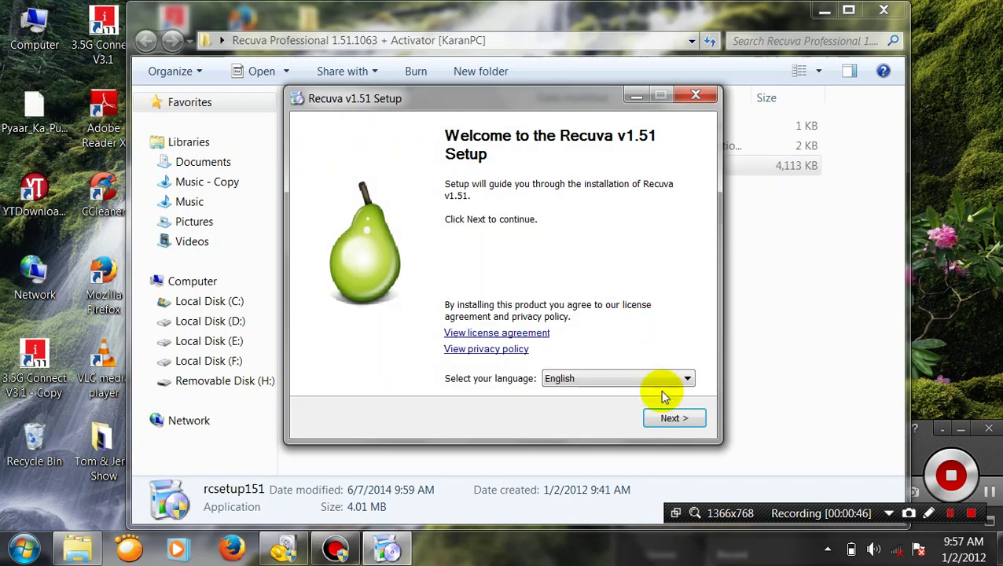
click(674, 418)
click(676, 418)
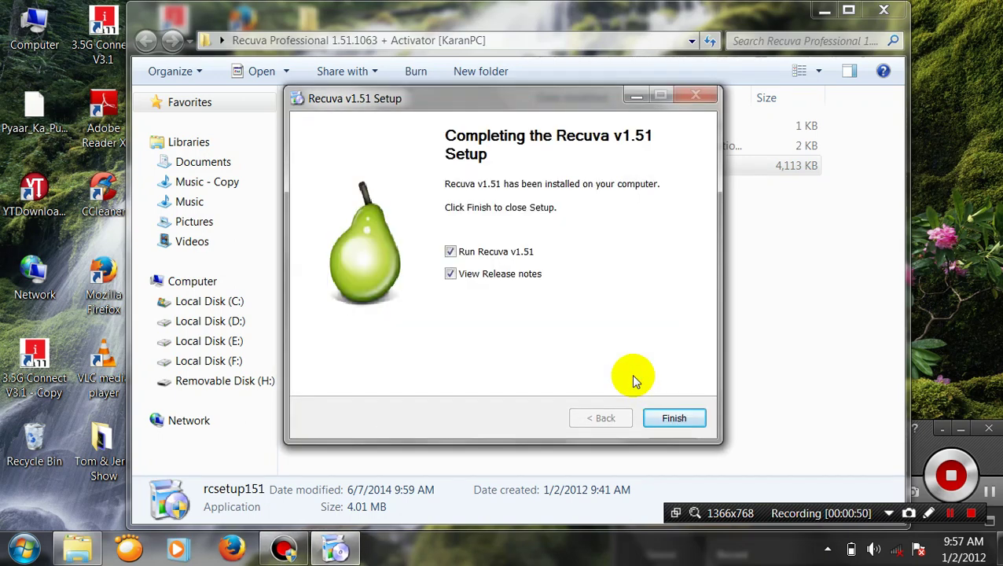
Finish the Recuva setup with running the program and viewing the release notes both switched off.
click(510, 276)
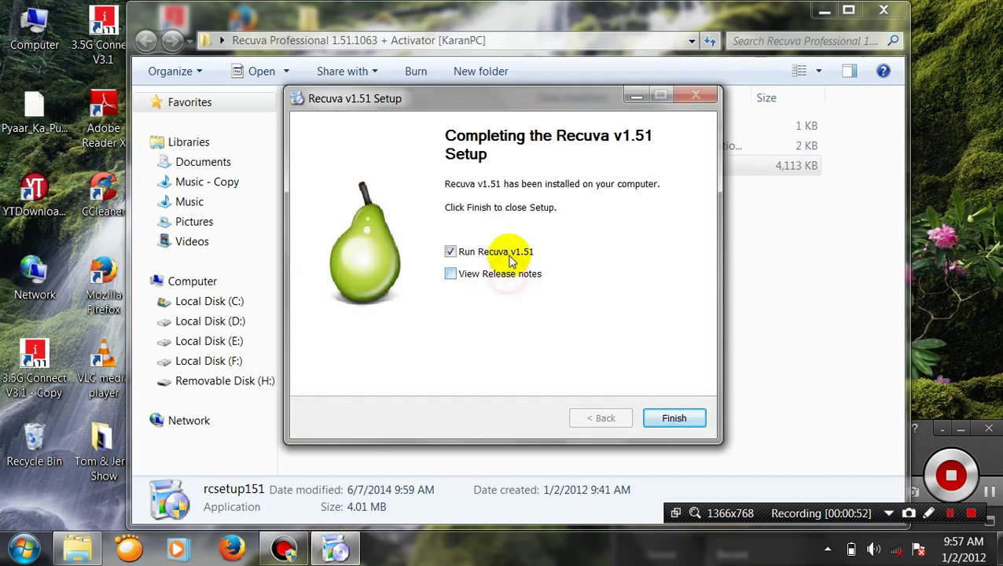
click(511, 253)
click(673, 417)
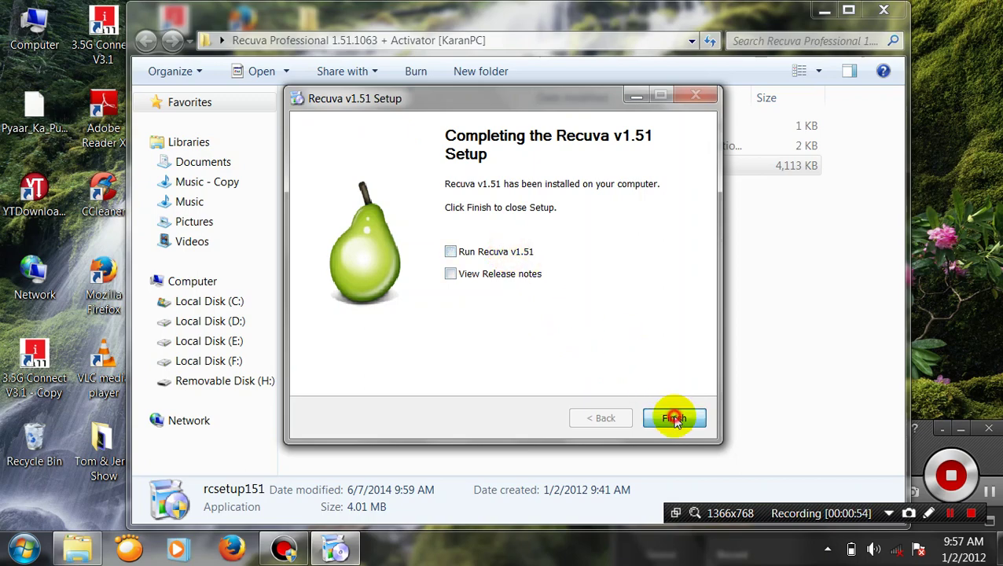
click(991, 492)
click(990, 492)
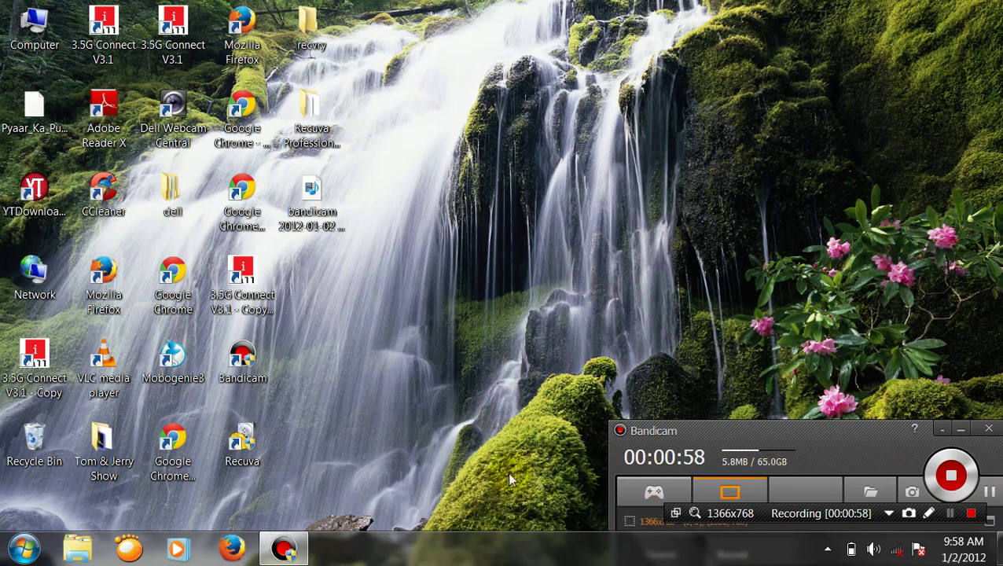
Look through the files stored on Removable Disk (H:) and return to the Computer overview.
click(235, 460)
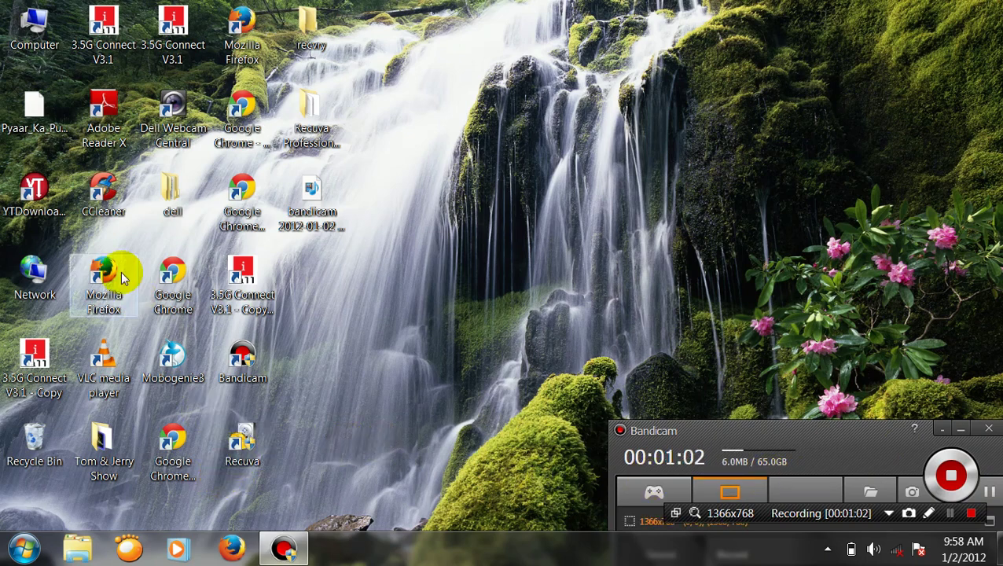
double_click(38, 43)
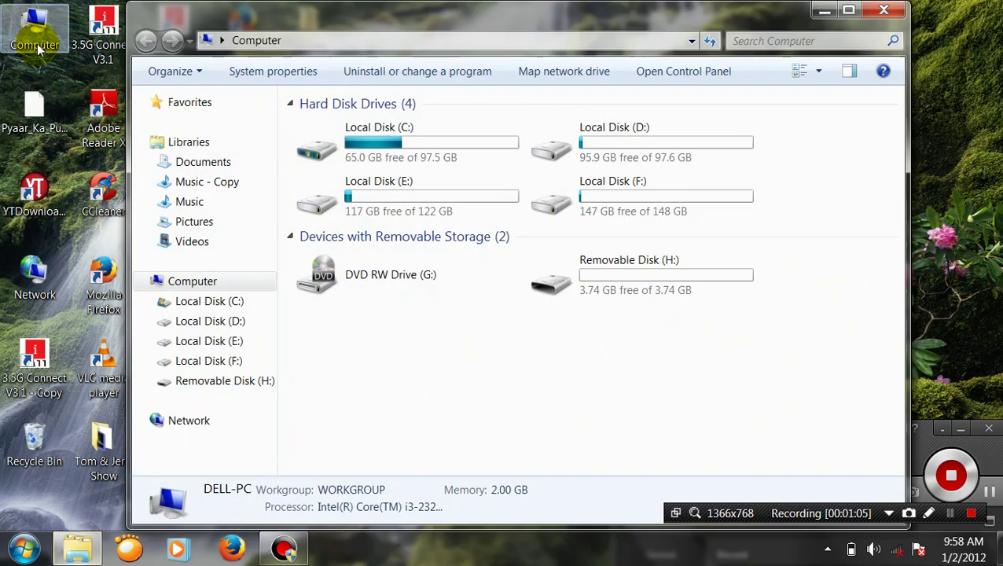
click(609, 275)
double_click(608, 275)
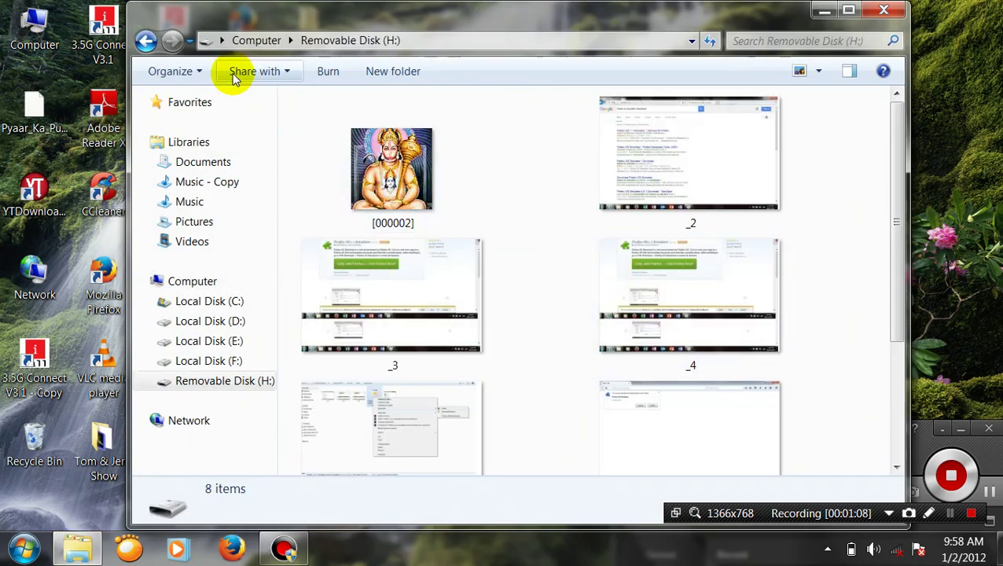
click(899, 379)
click(900, 381)
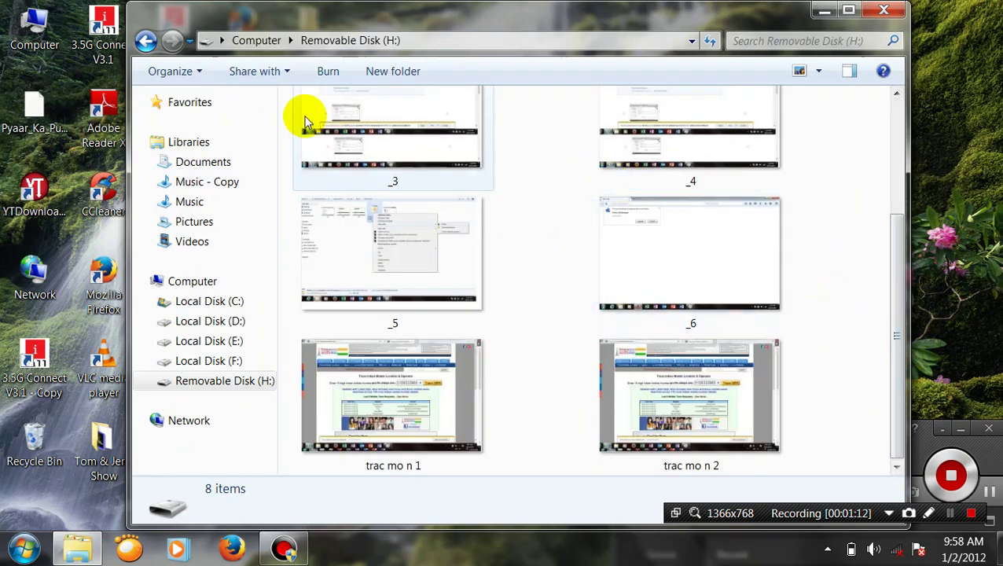
click(148, 42)
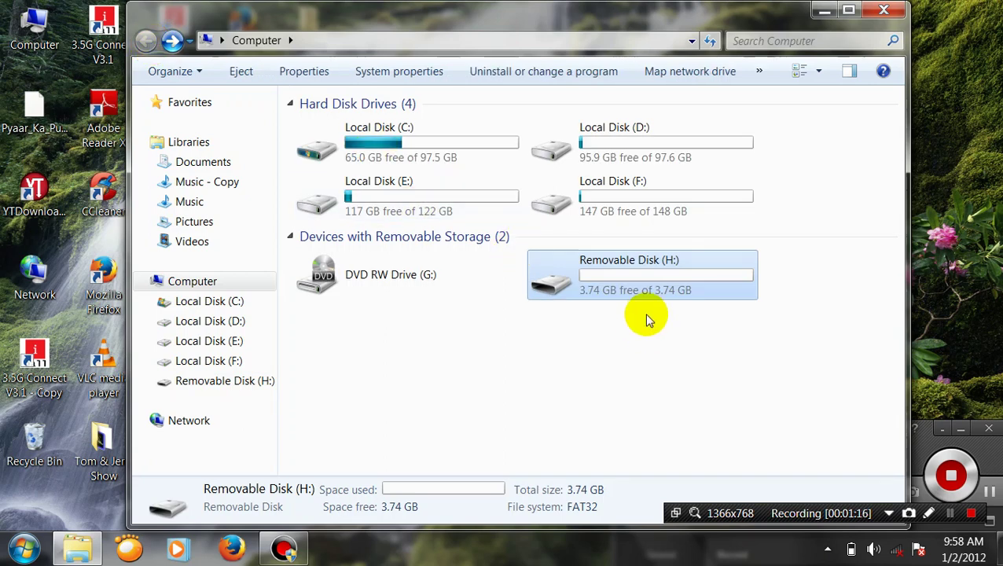
Quick-format Removable Disk (H:) as FAT32 with 4096-byte allocation units, and close the format dialog.
right_click(634, 286)
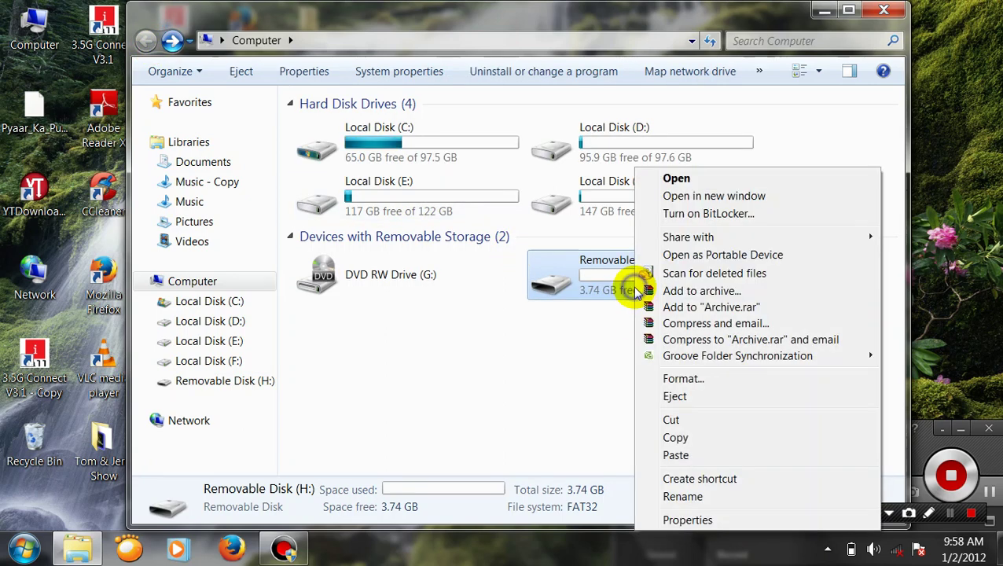
click(680, 379)
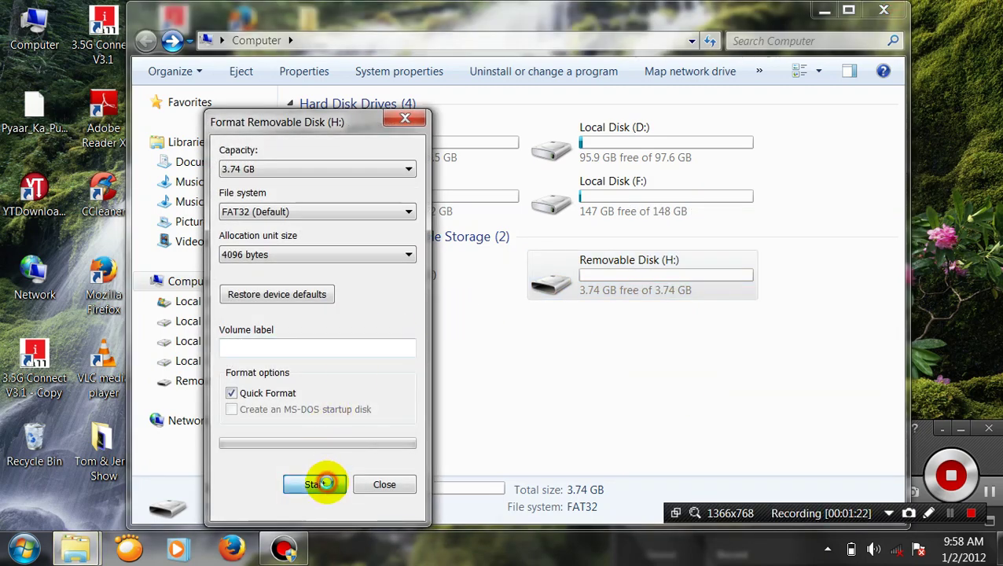
click(318, 484)
click(552, 276)
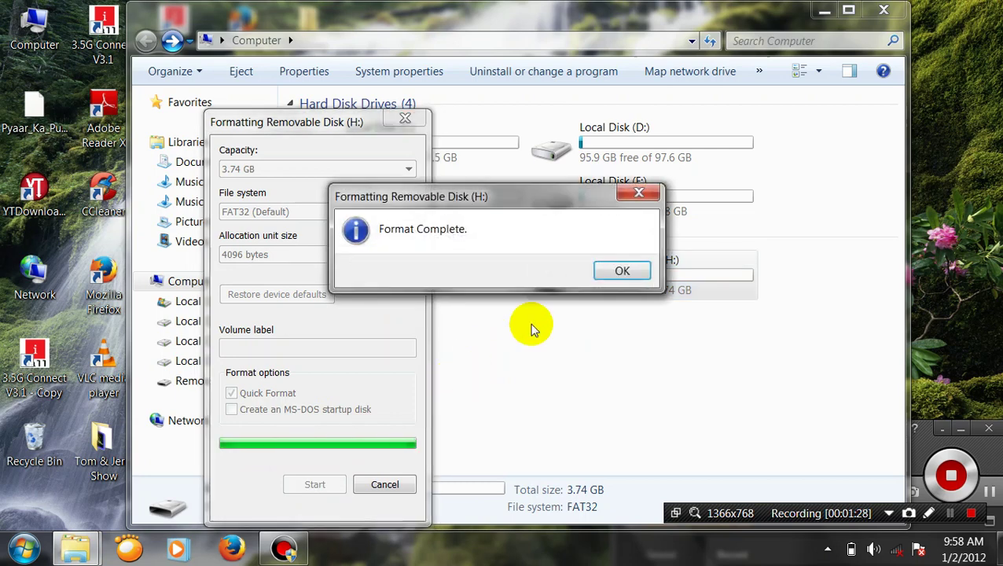
click(620, 270)
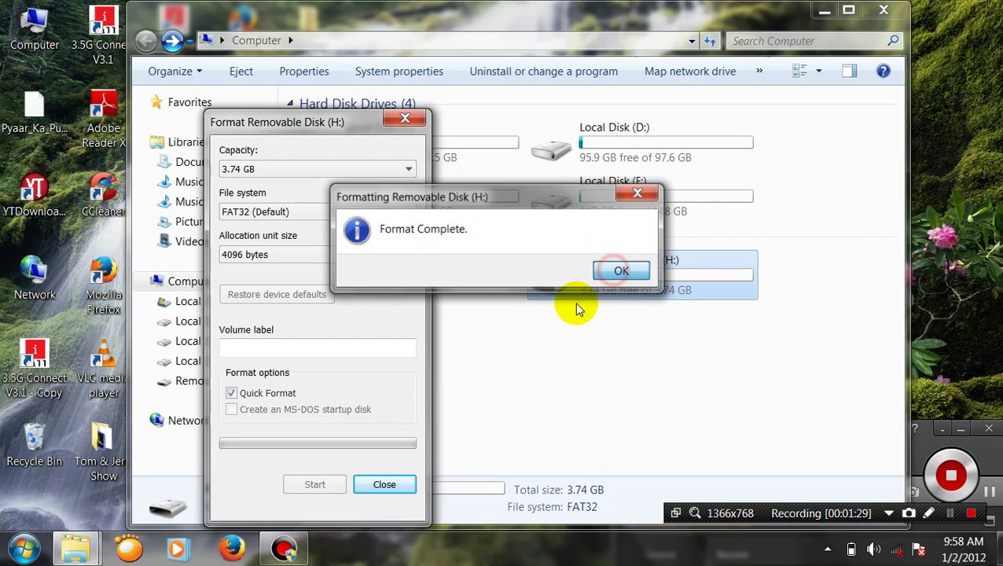
click(384, 486)
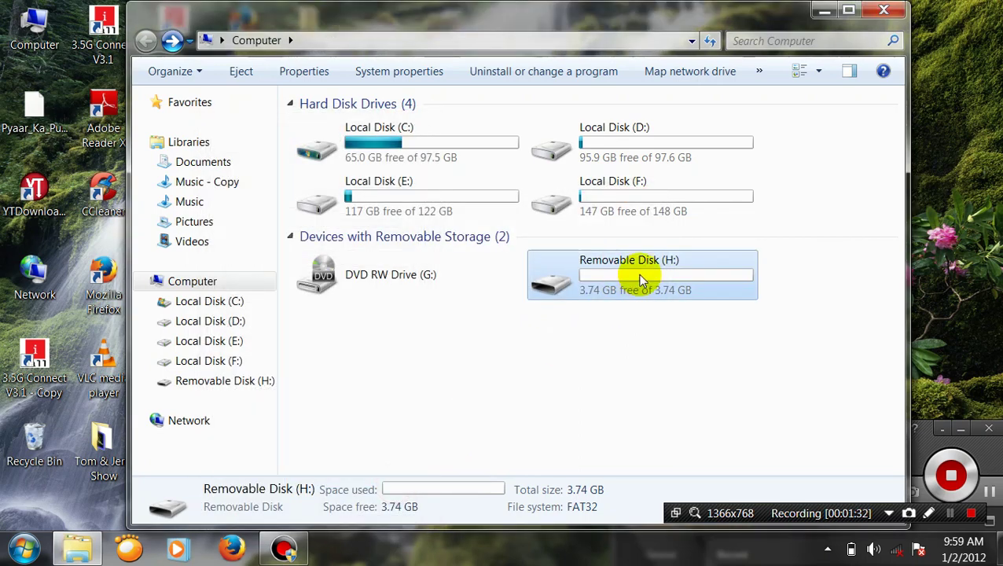
Check the contents of the formatted Removable Disk (H:), and close the Explorer window.
double_click(640, 276)
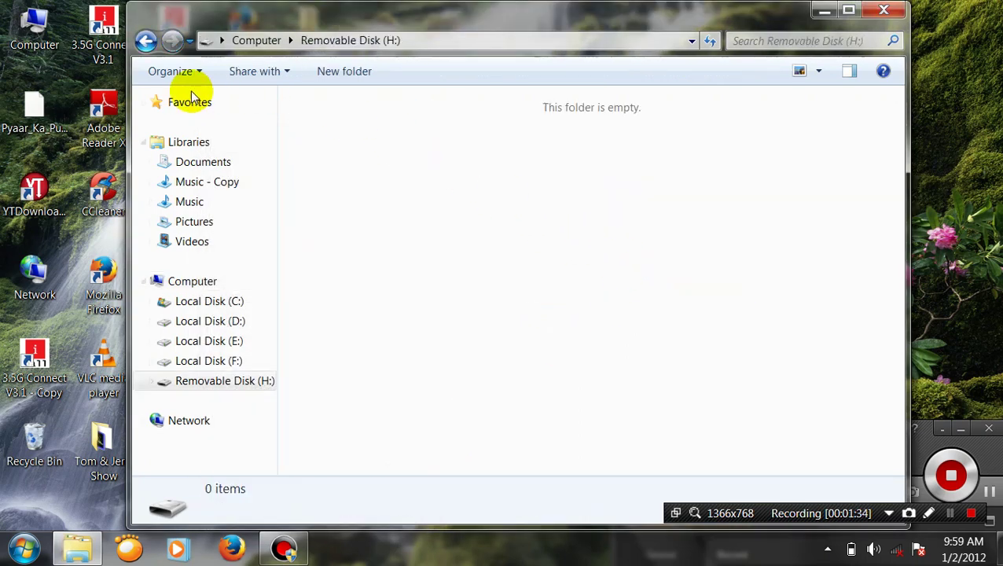
click(146, 41)
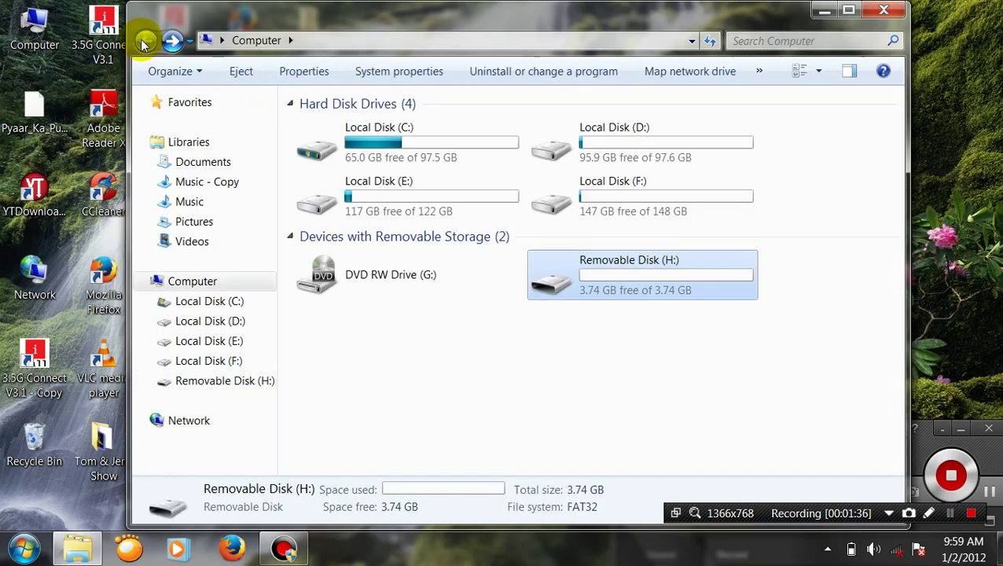
click(884, 10)
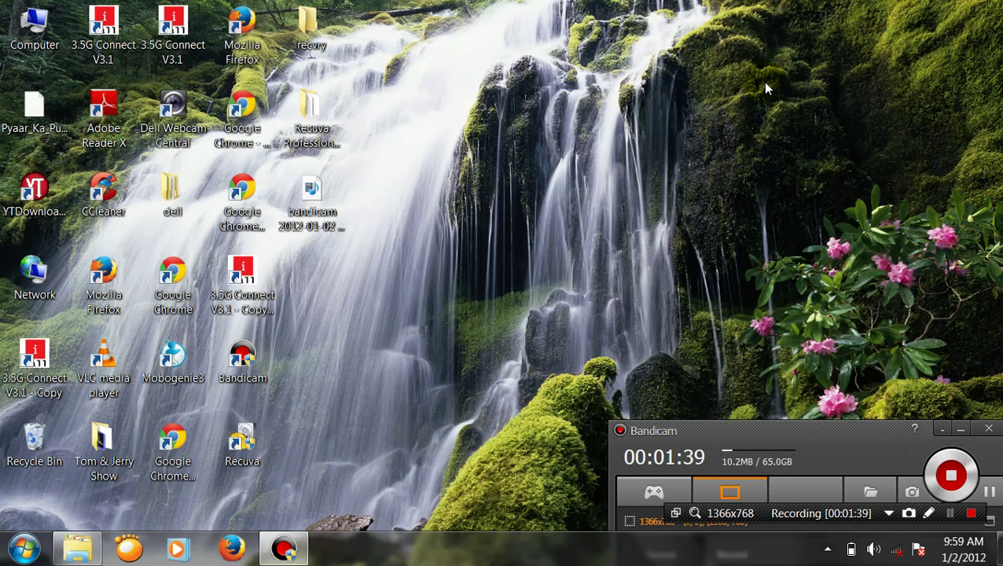
Launch Recuva from the desktop and set the wizard to recover all file types.
double_click(259, 437)
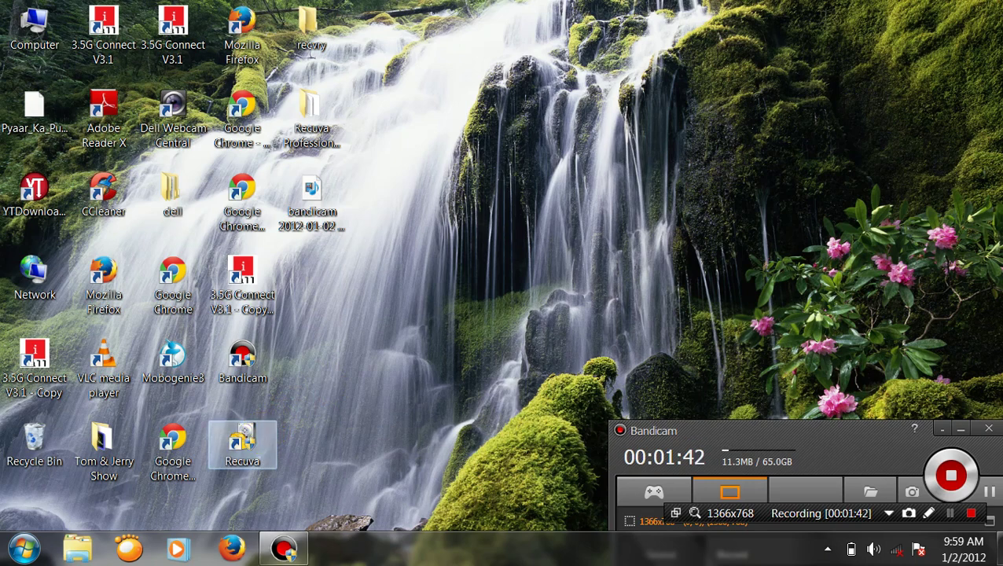
click(603, 318)
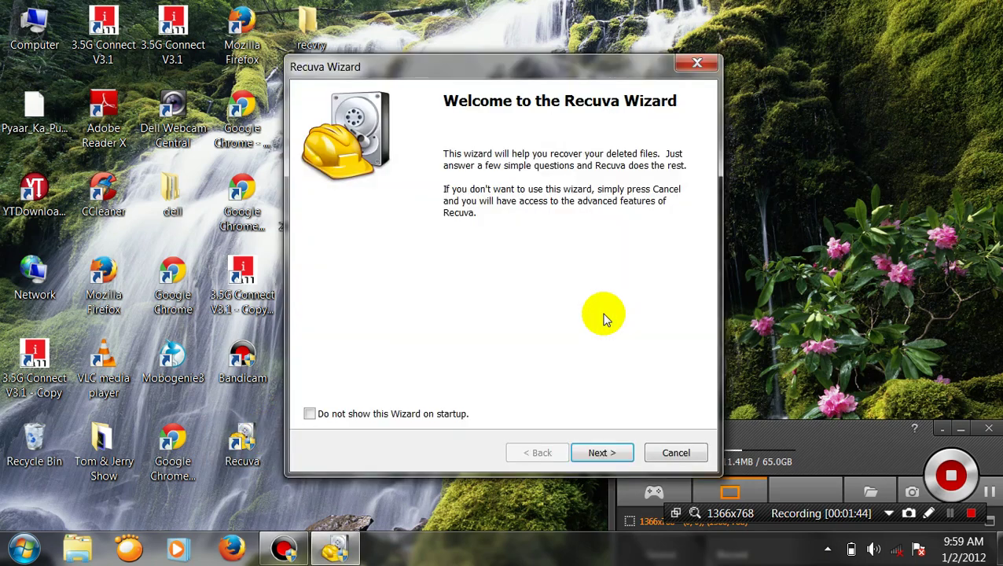
click(608, 452)
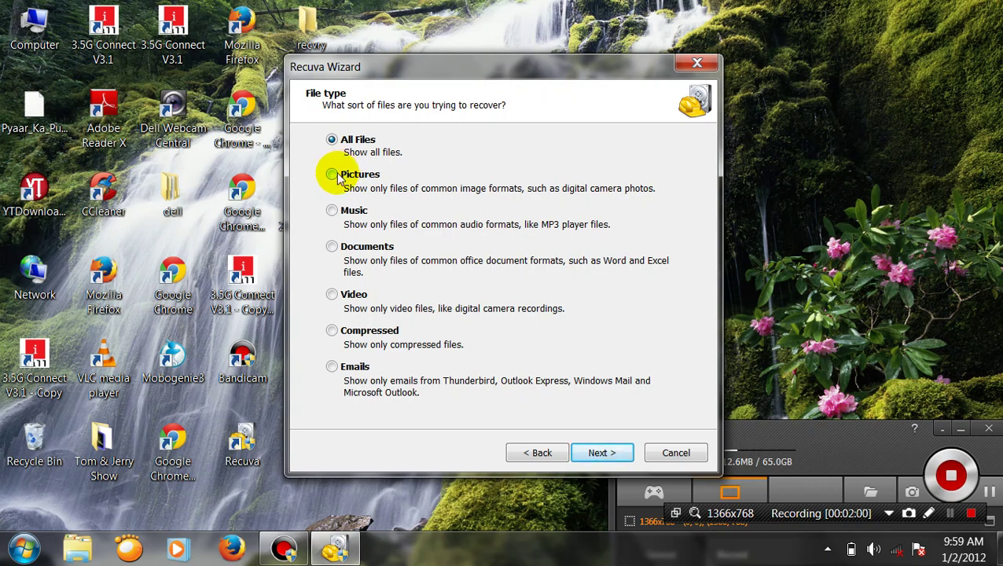
click(335, 176)
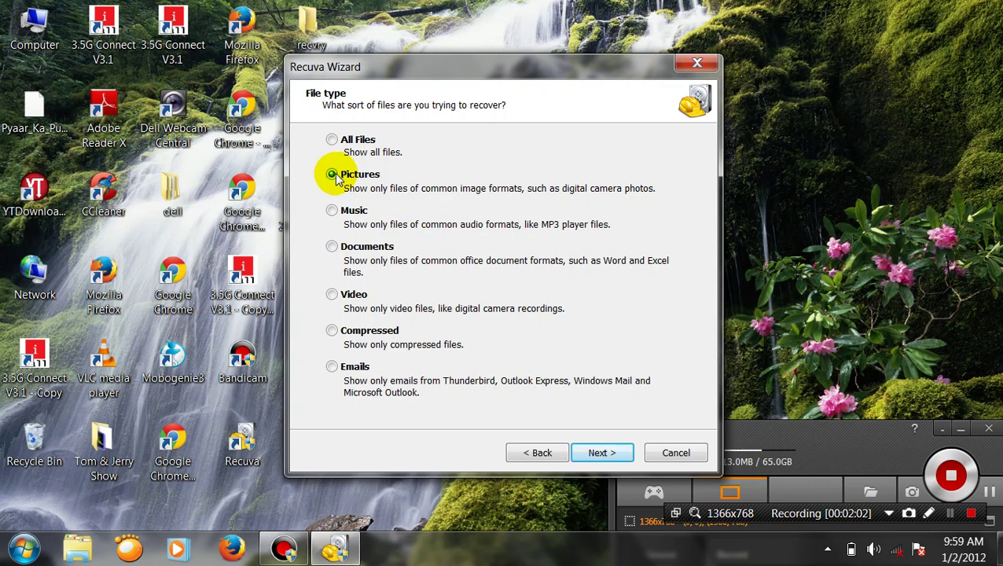
click(333, 250)
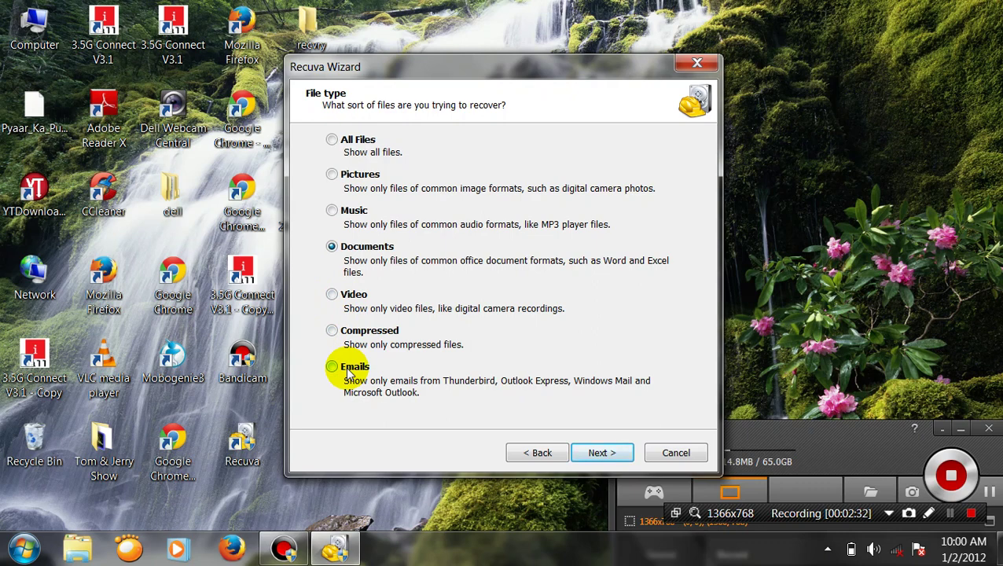
click(332, 140)
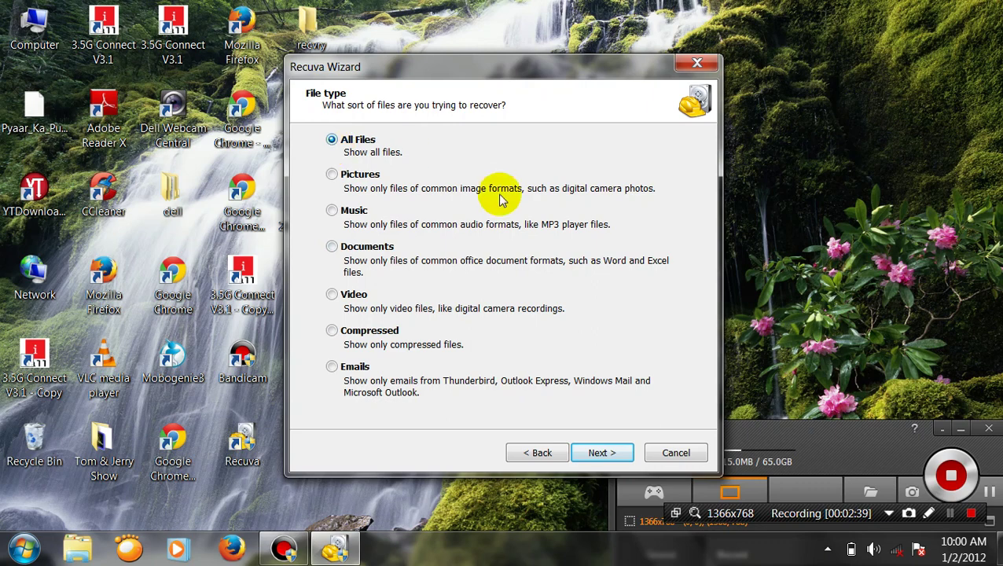
click(617, 454)
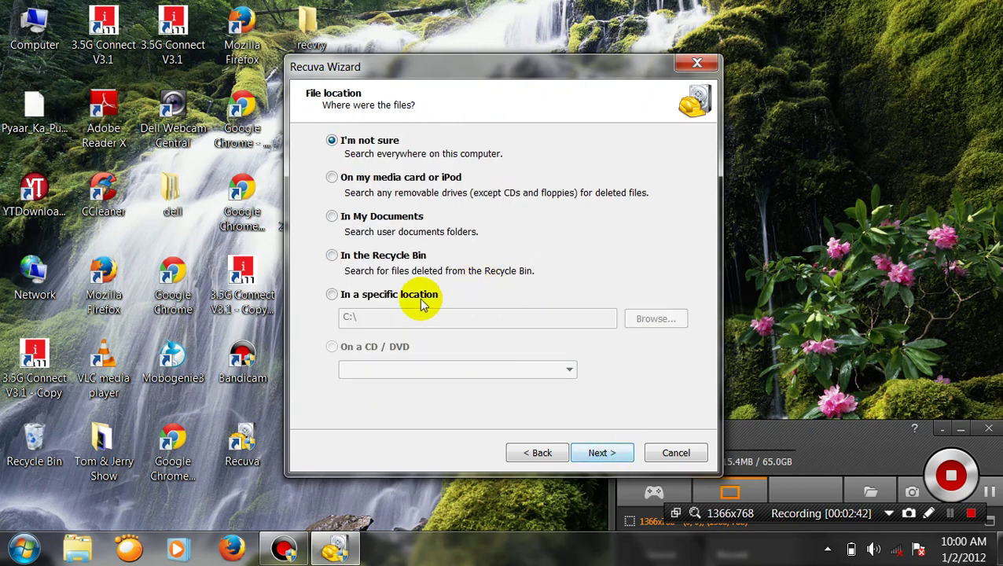
Set the recovery location to the specific drive Removable Disk (H:), and continue the wizard.
click(394, 295)
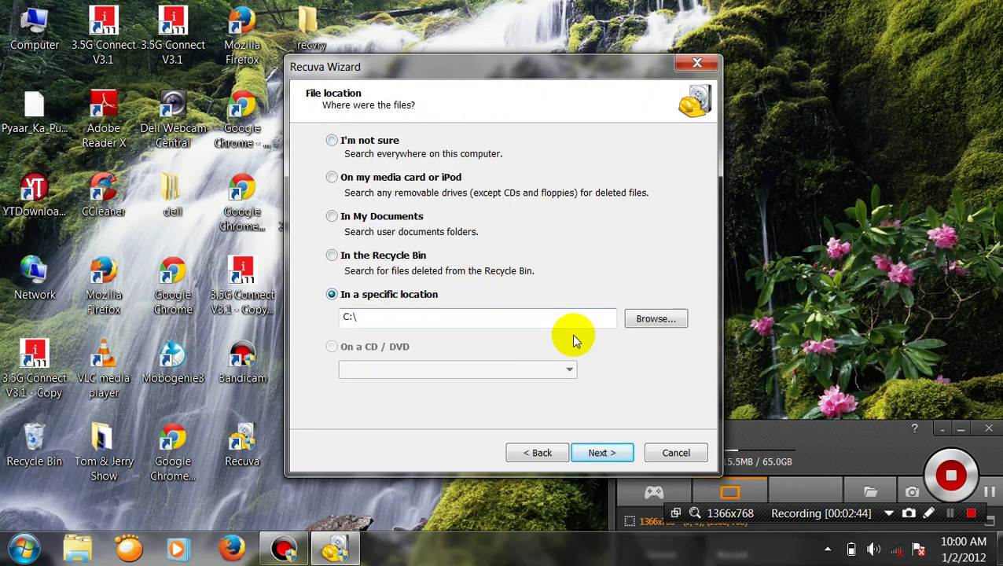
click(653, 319)
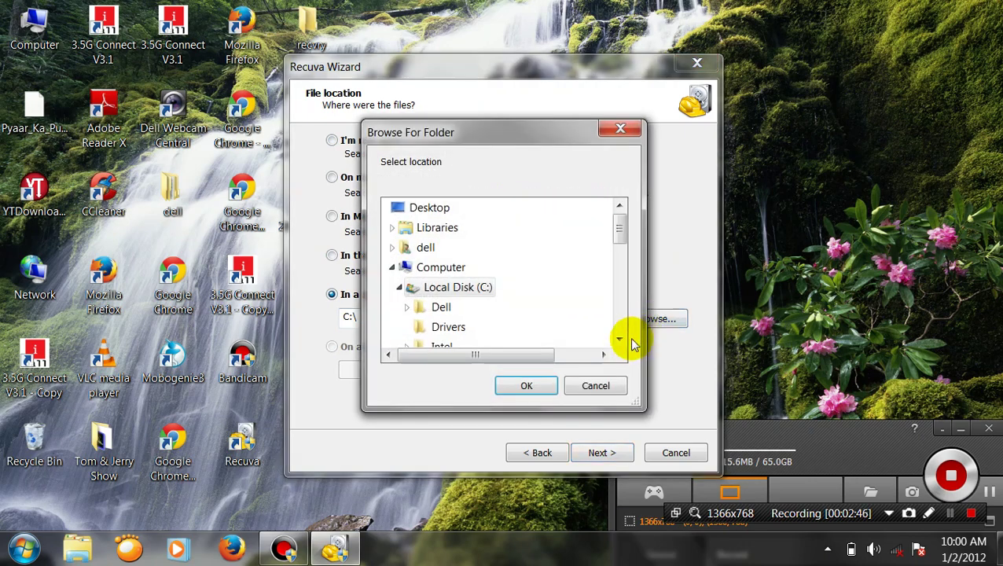
click(619, 340)
click(619, 339)
click(620, 339)
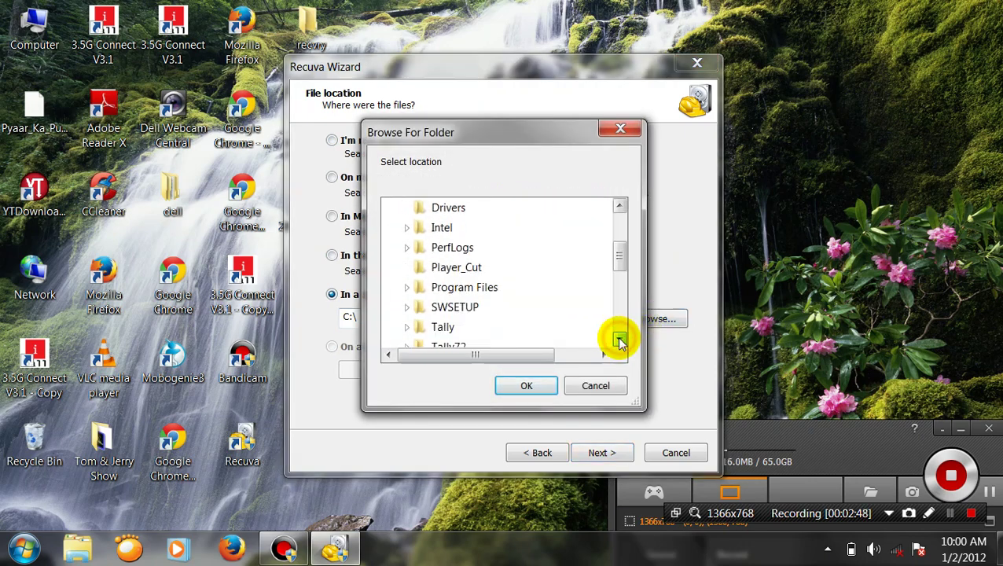
click(619, 340)
click(620, 340)
click(620, 339)
click(619, 339)
click(620, 340)
click(619, 340)
click(619, 340)
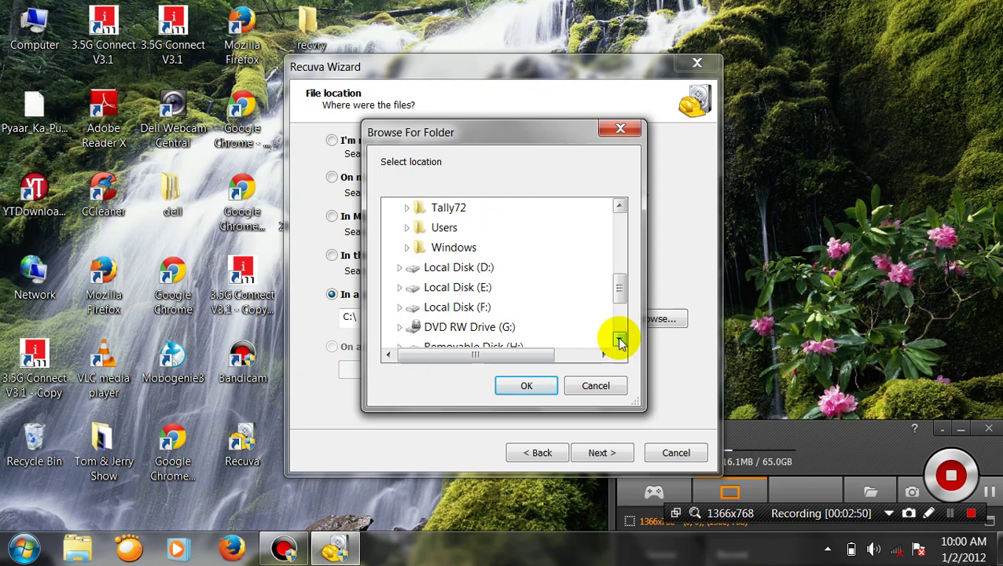
click(620, 339)
click(619, 339)
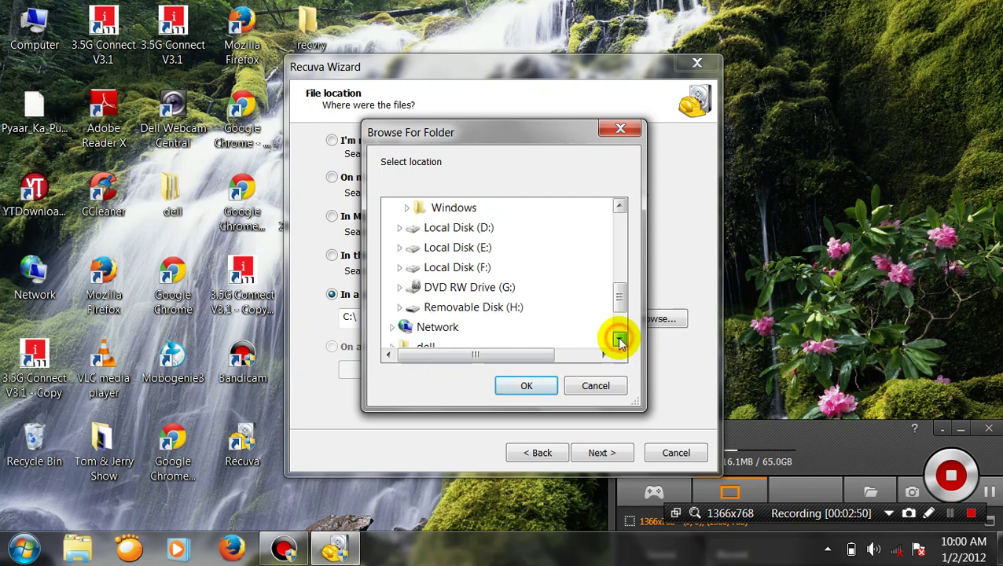
click(493, 311)
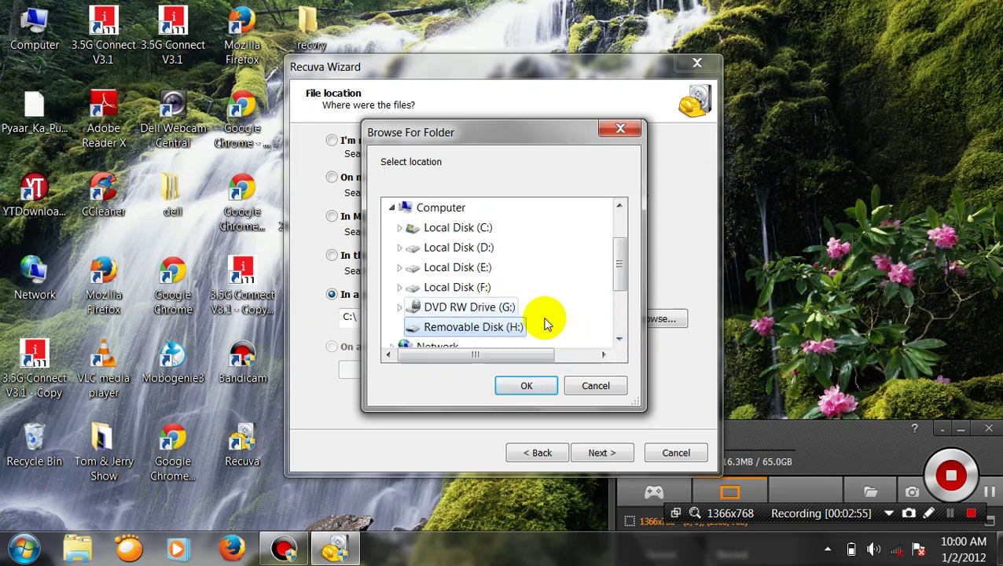
click(620, 340)
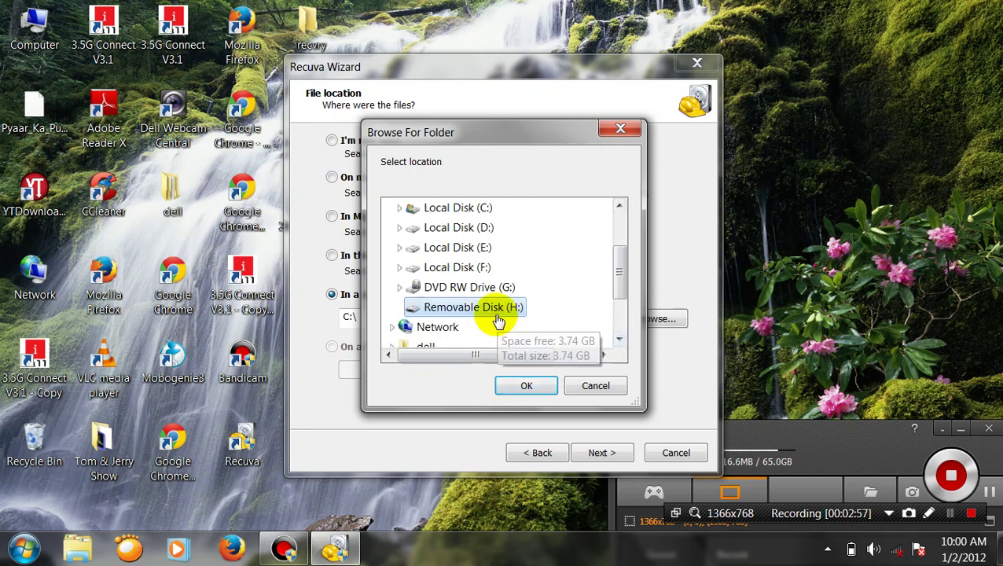
click(526, 385)
click(598, 452)
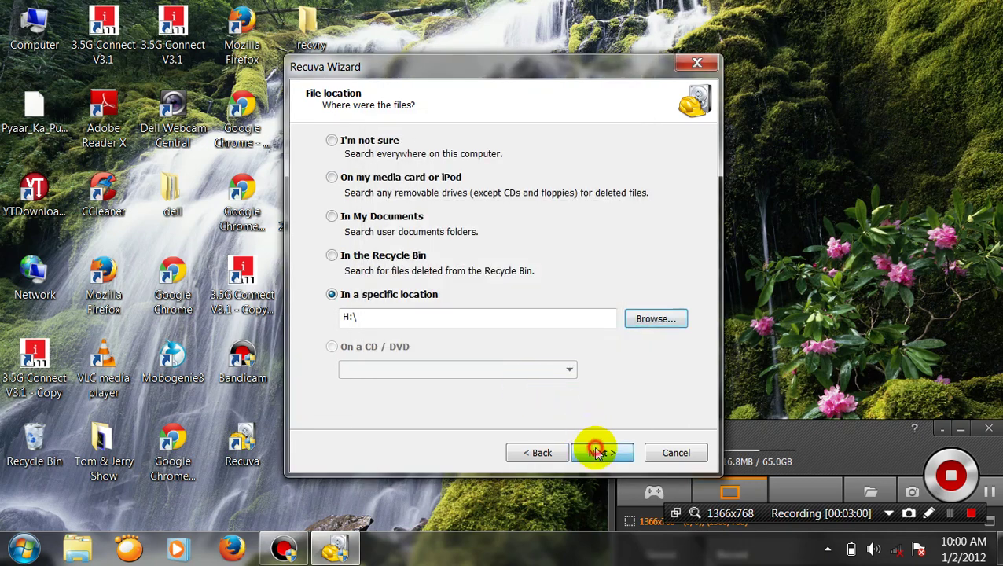
Start the scan of drive H: and agree to scan again with Deep Scan enabled.
click(598, 452)
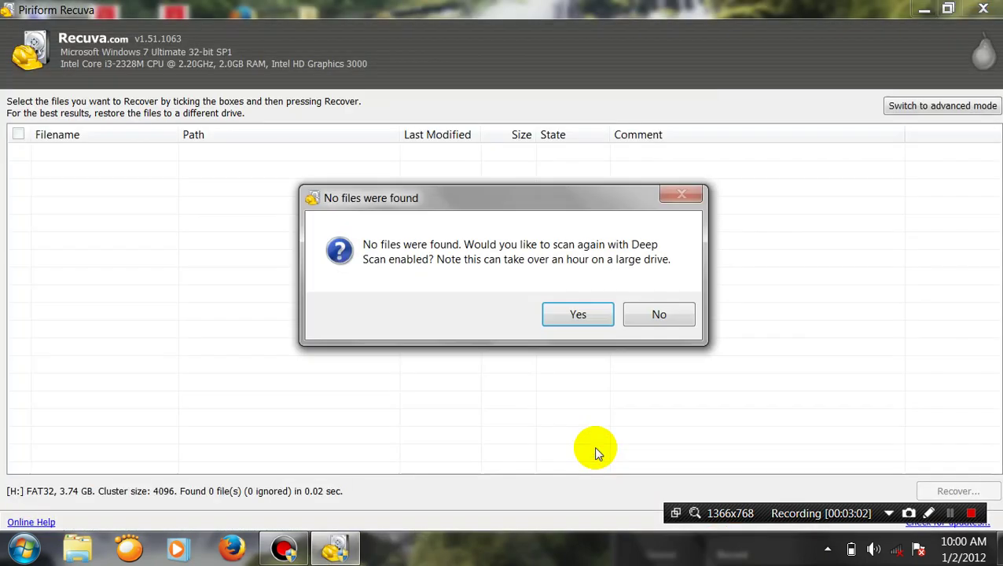
click(570, 319)
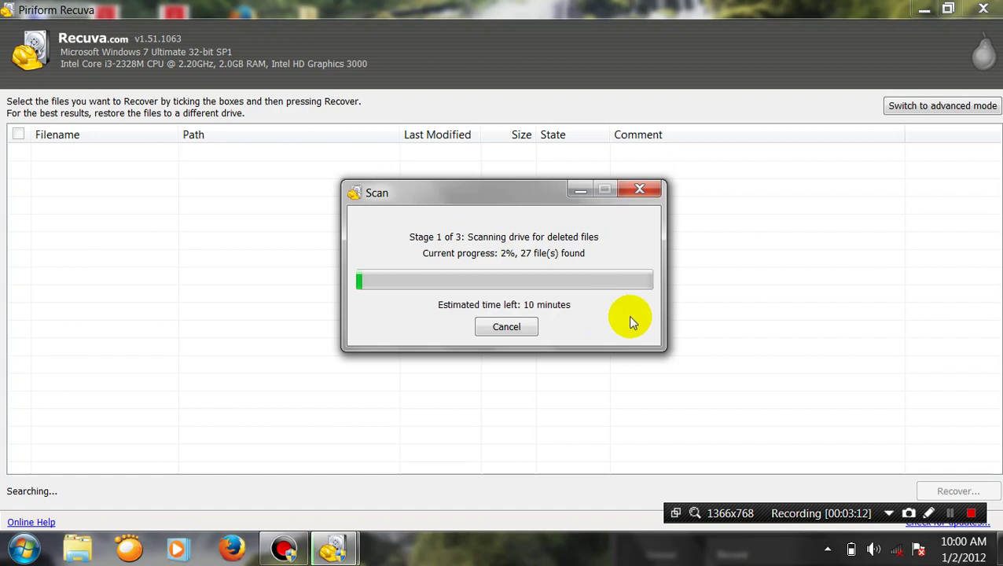
click(948, 512)
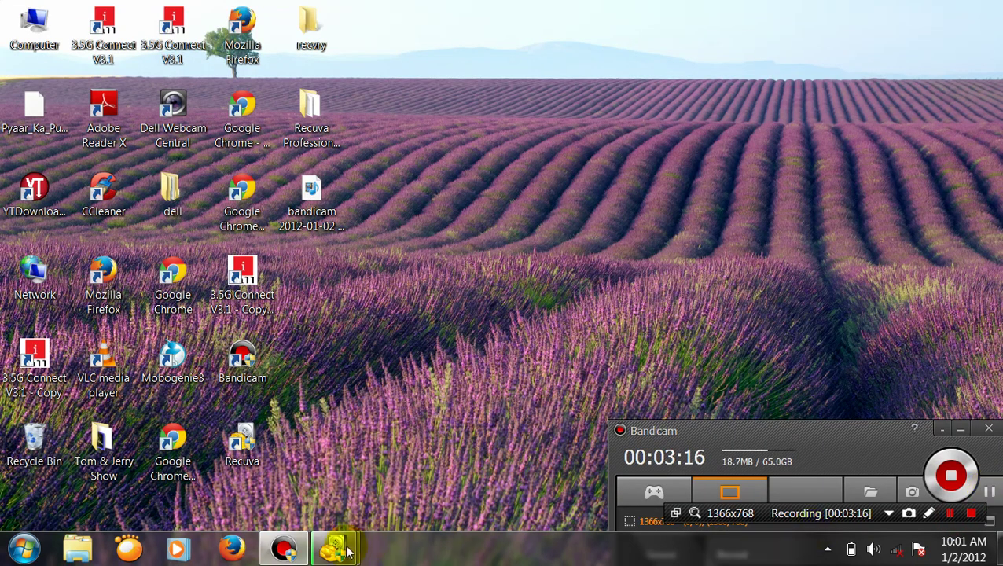
mouse_move(326, 556)
mouse_move(383, 464)
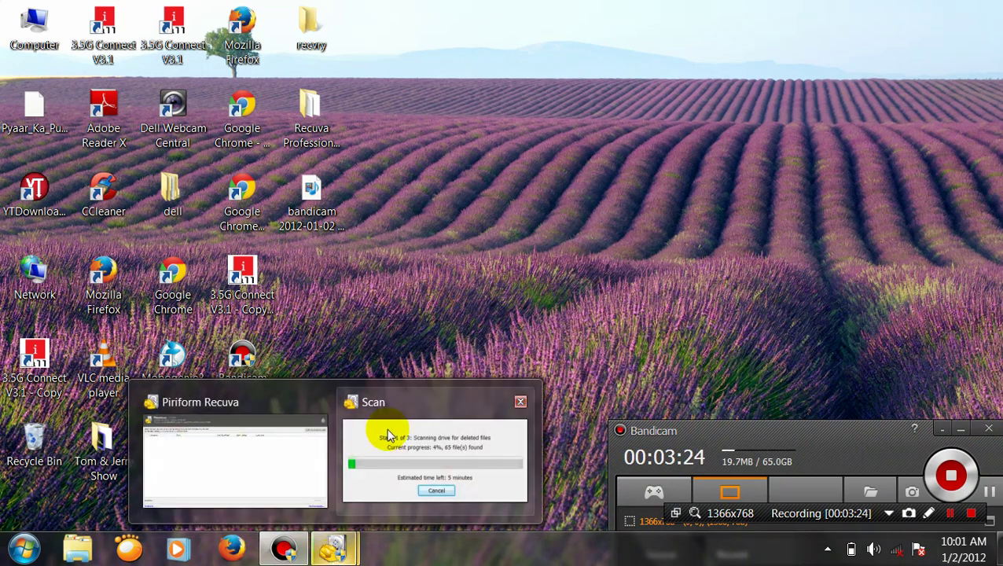
mouse_move(387, 435)
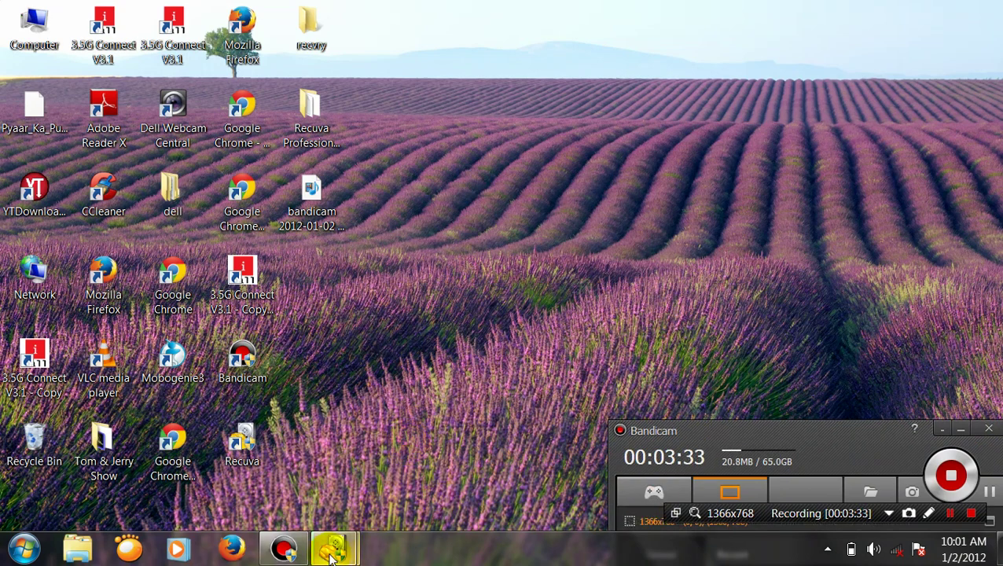
mouse_move(332, 555)
mouse_move(382, 455)
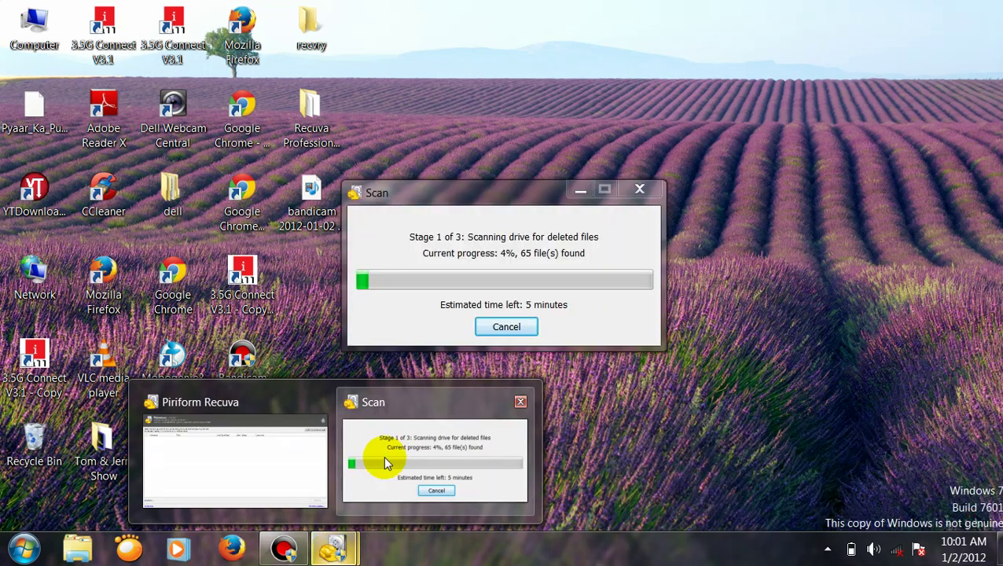
mouse_move(661, 508)
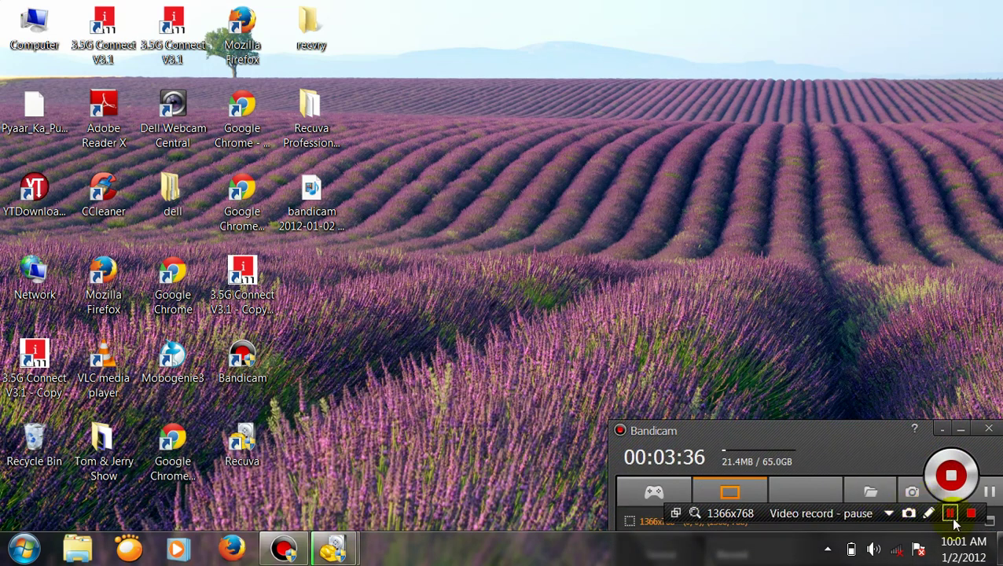
click(950, 515)
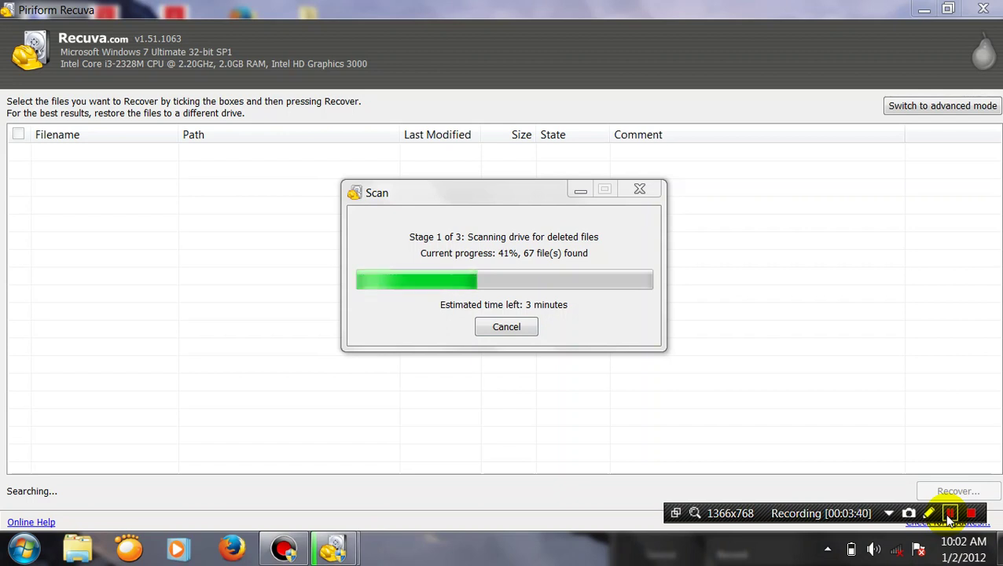
click(951, 515)
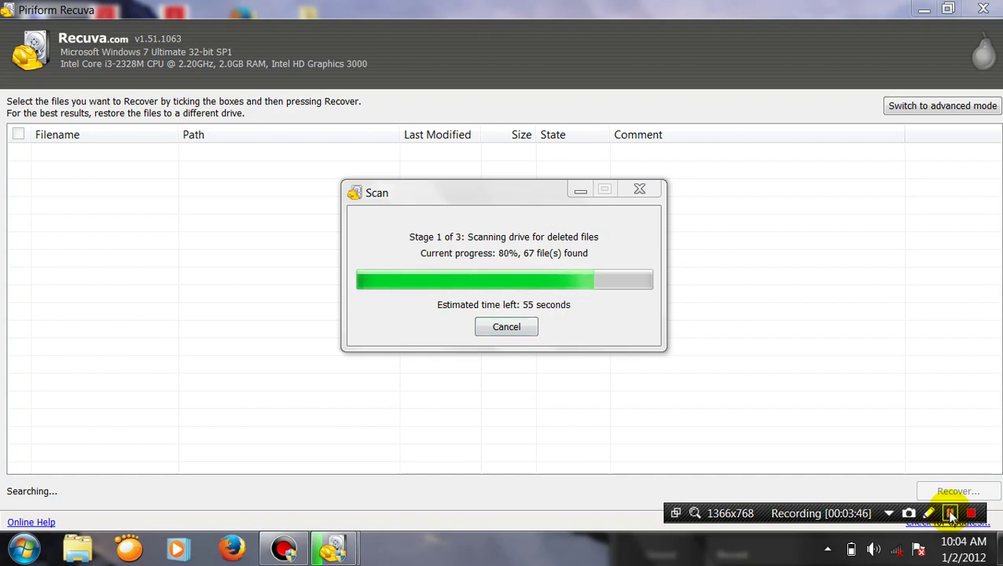
click(950, 514)
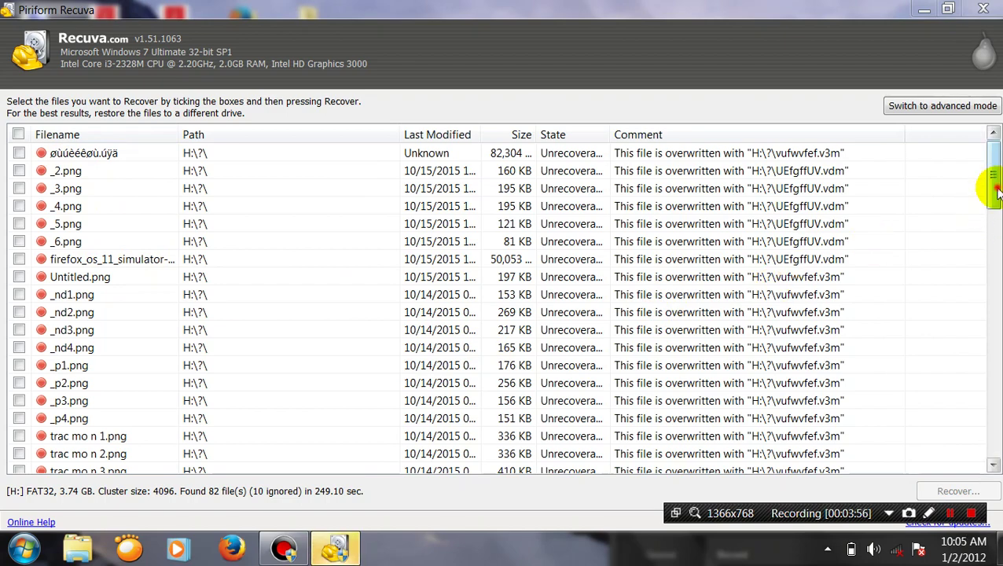
drag(994, 198, 995, 132)
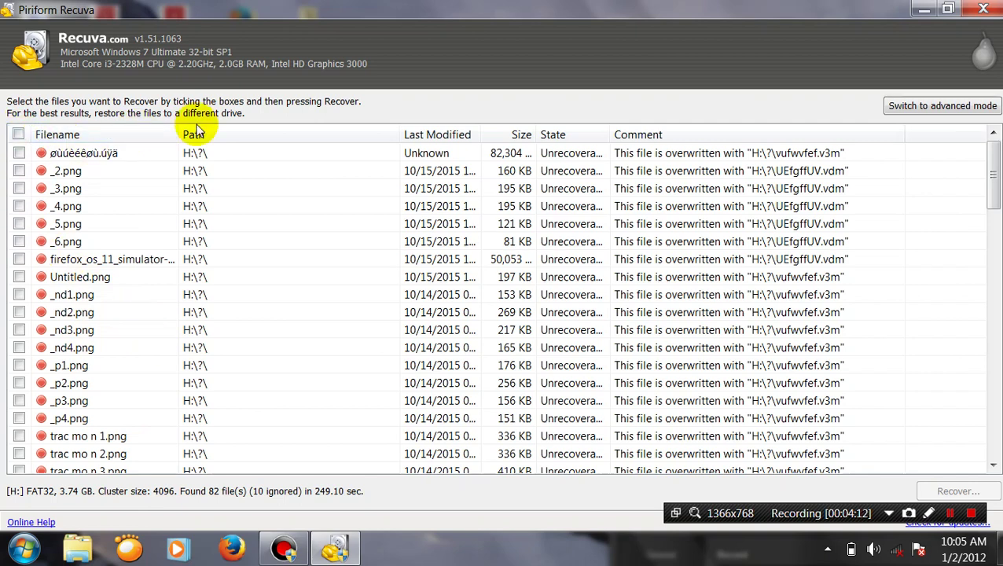
click(19, 135)
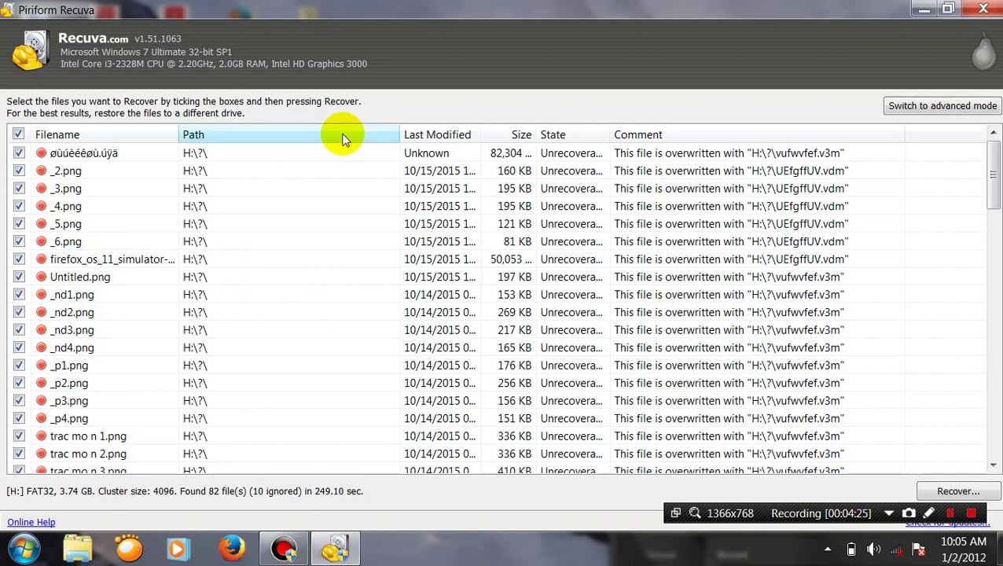
click(18, 136)
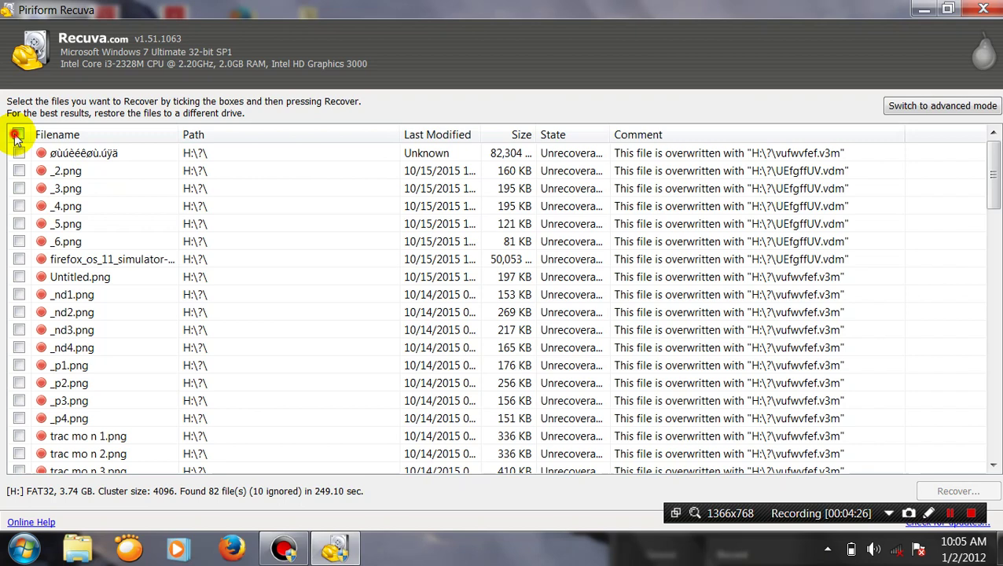
click(17, 136)
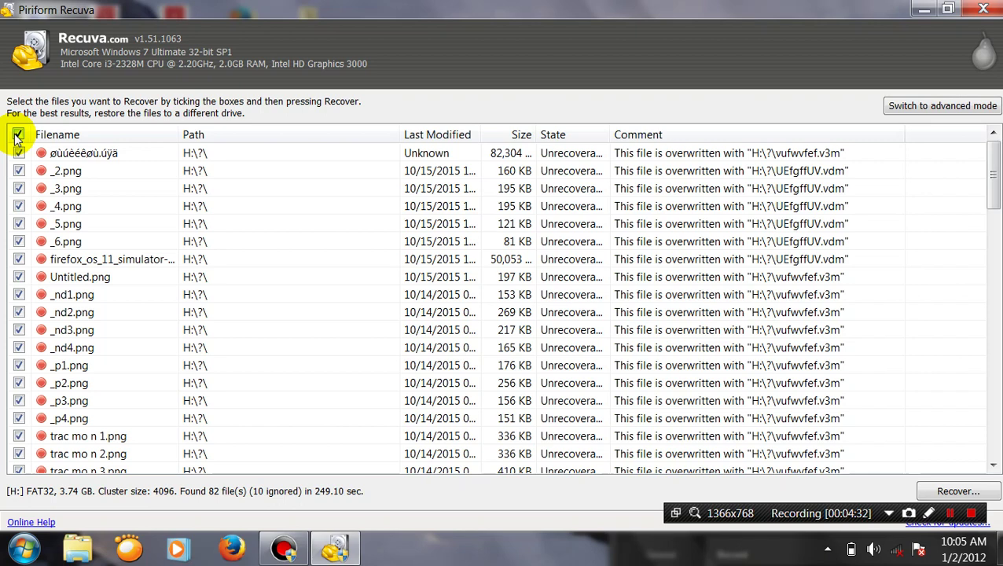
click(18, 136)
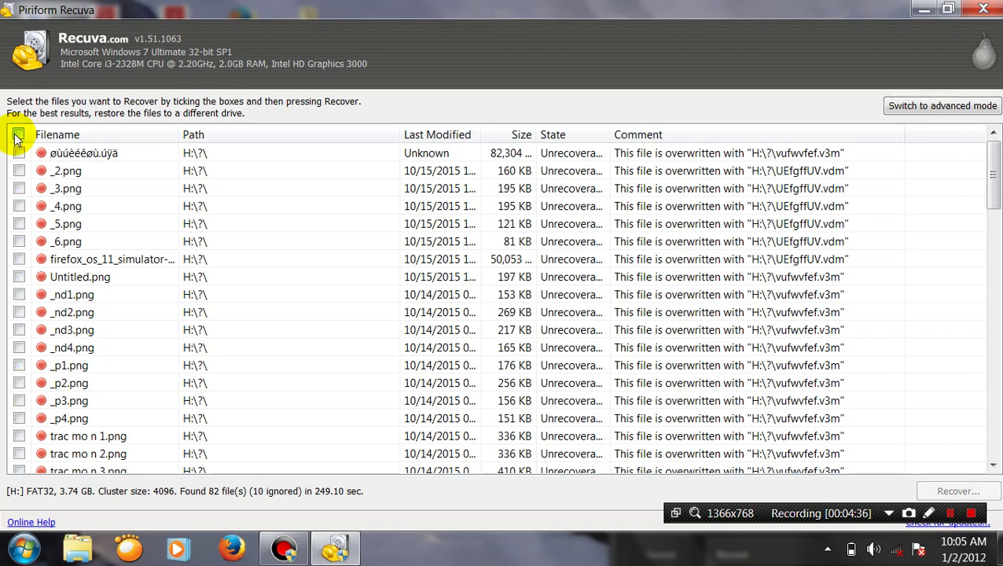
click(19, 154)
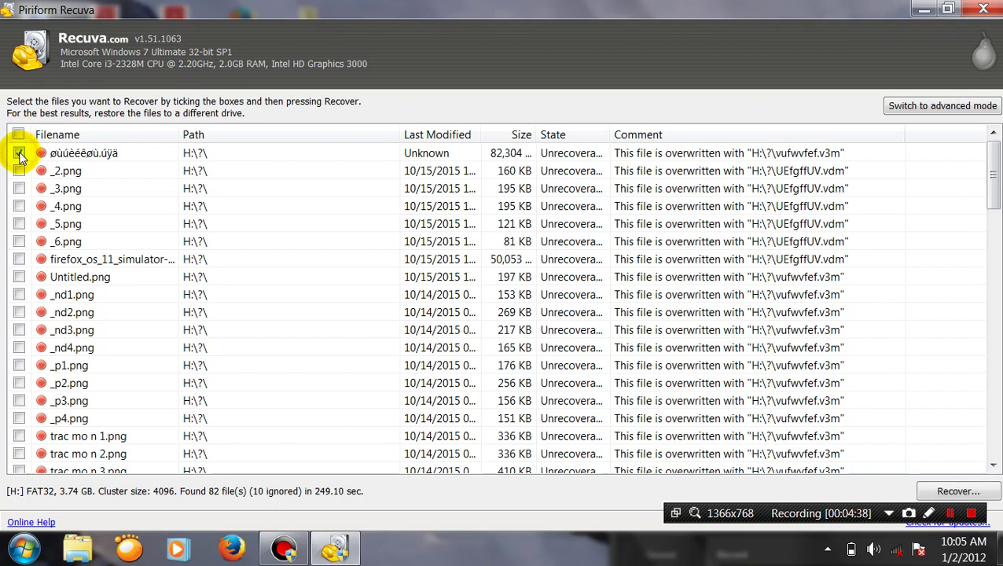
click(19, 153)
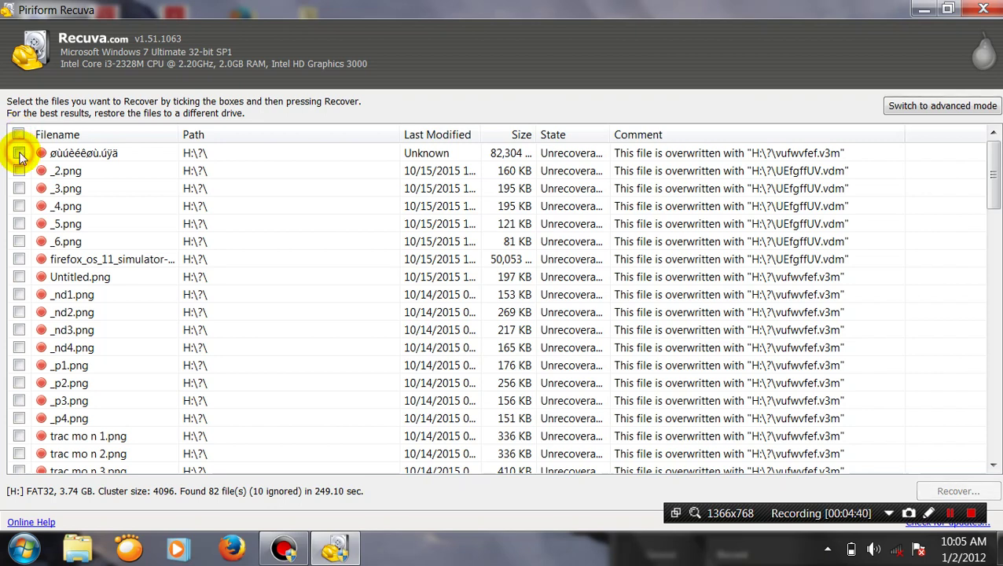
Select _2.png to _6.png, Untitled.png, _nd1.png to _nd4.png, _p1.png and _p2.png for recovery.
click(19, 170)
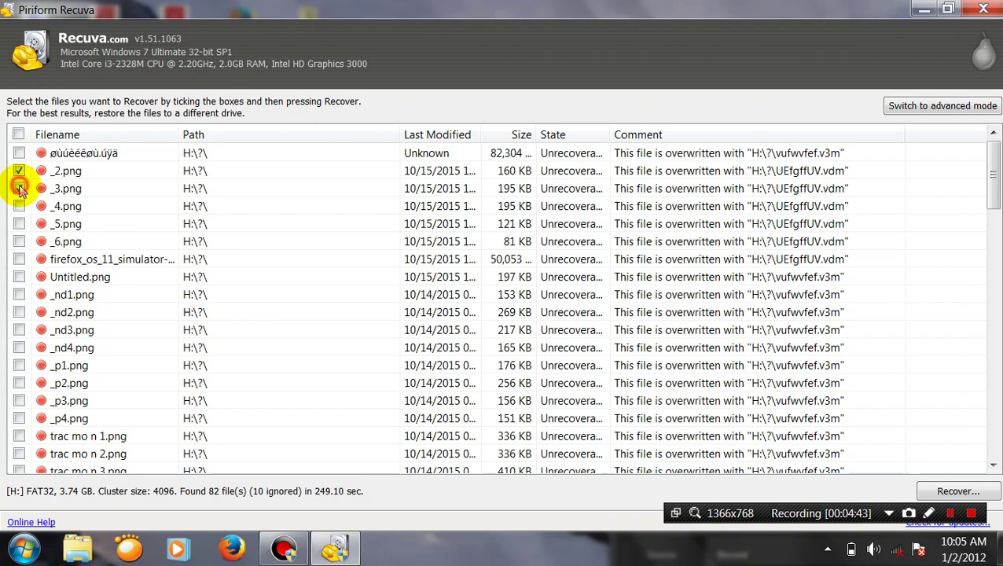
click(19, 189)
click(19, 206)
click(19, 224)
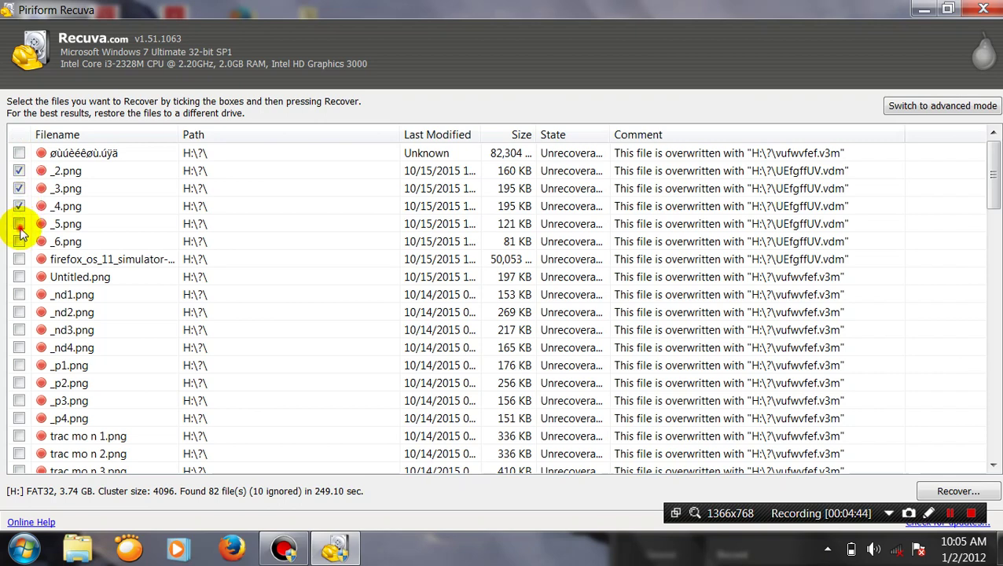
click(19, 277)
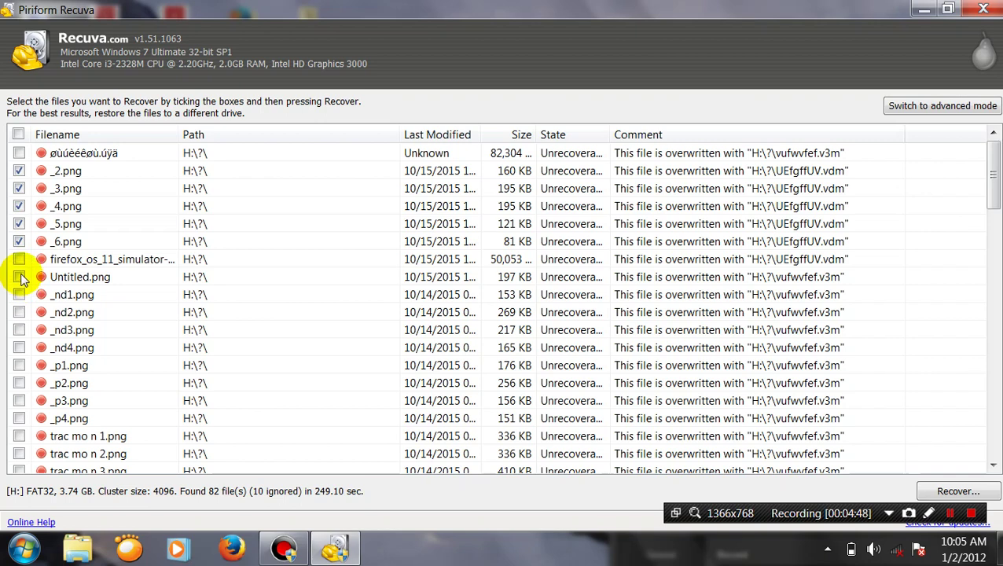
click(19, 295)
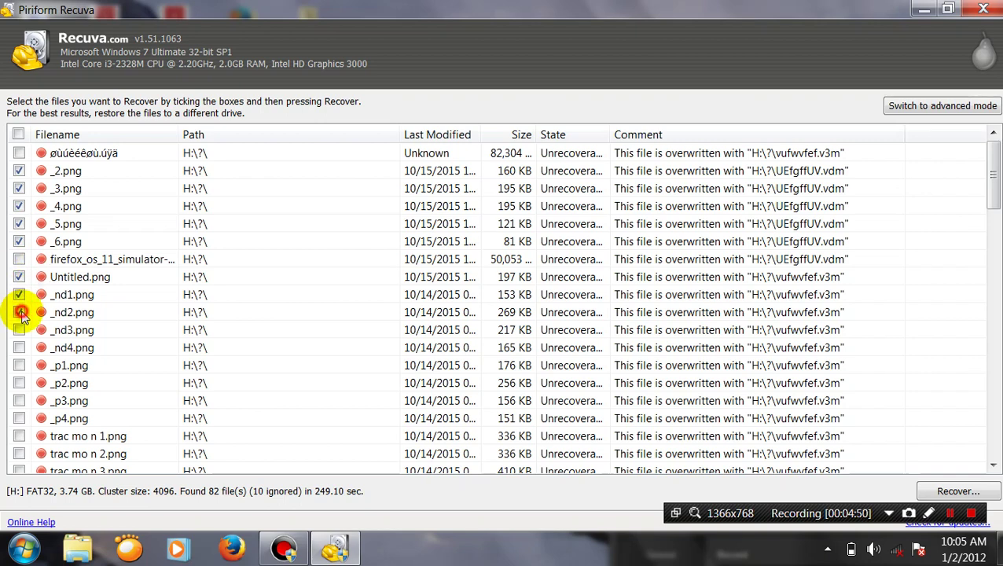
click(19, 312)
click(19, 330)
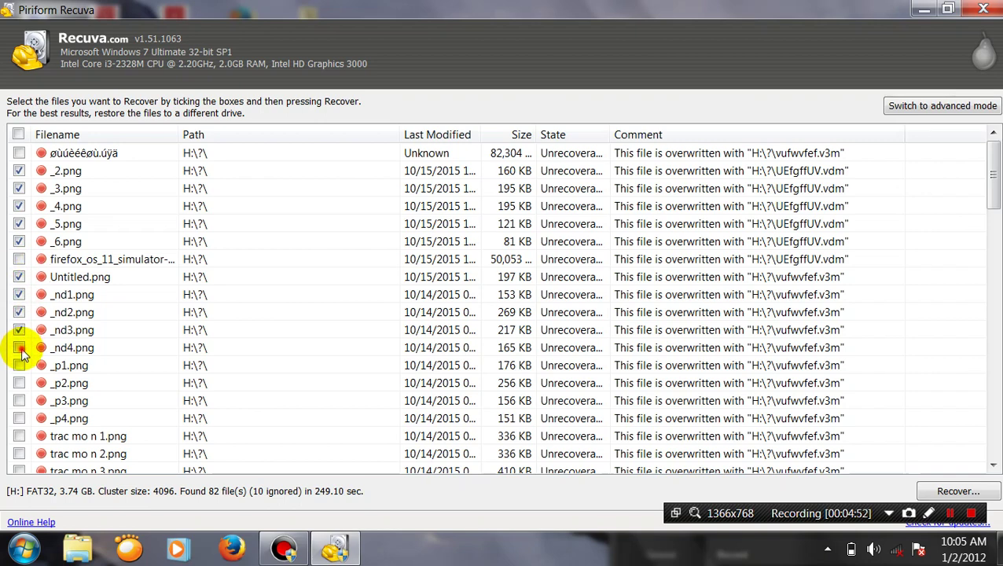
click(19, 348)
click(20, 368)
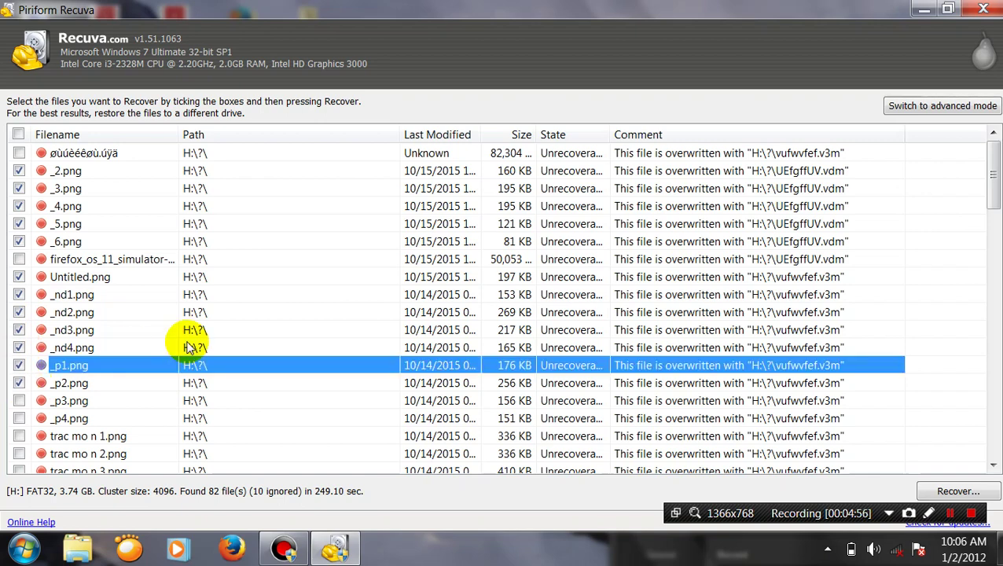
Minimize Recuva, check the contents of Removable Disk (H:) in Explorer, and close the Explorer window.
click(924, 9)
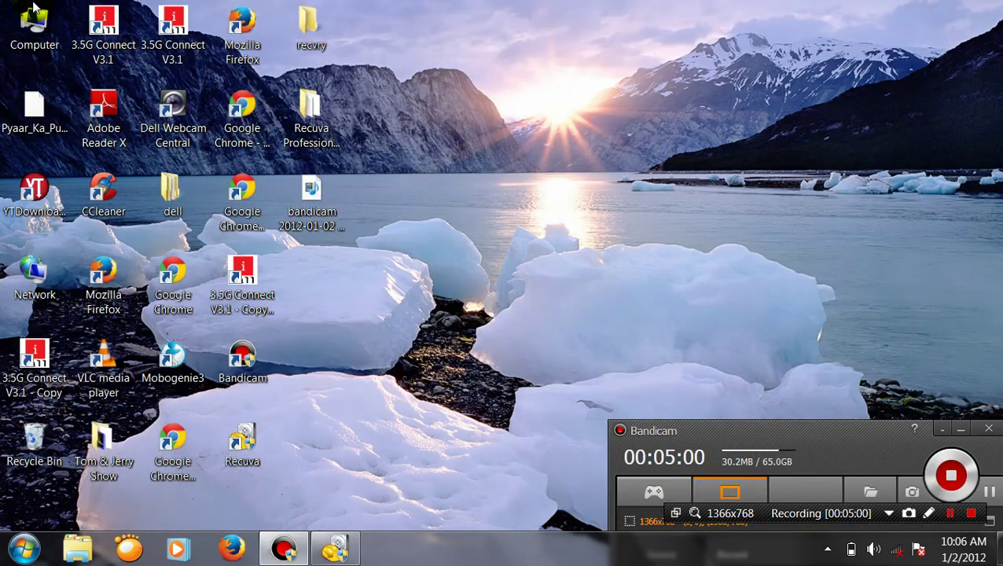
double_click(20, 22)
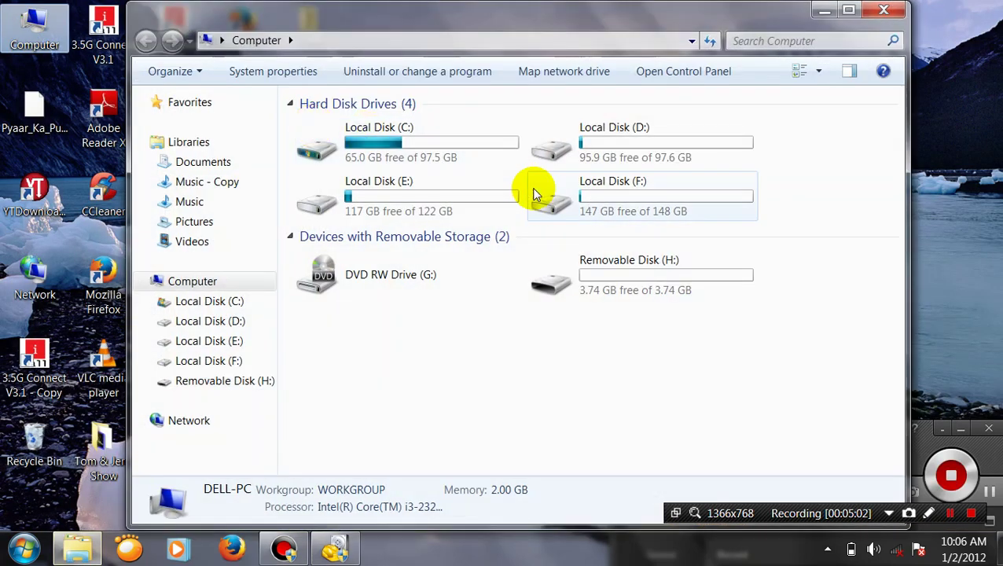
double_click(622, 259)
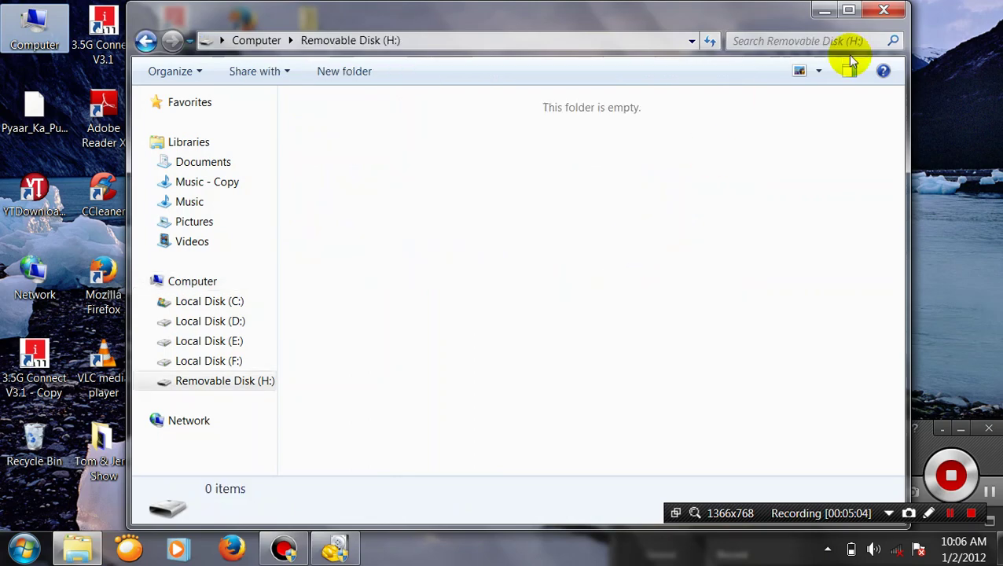
click(883, 9)
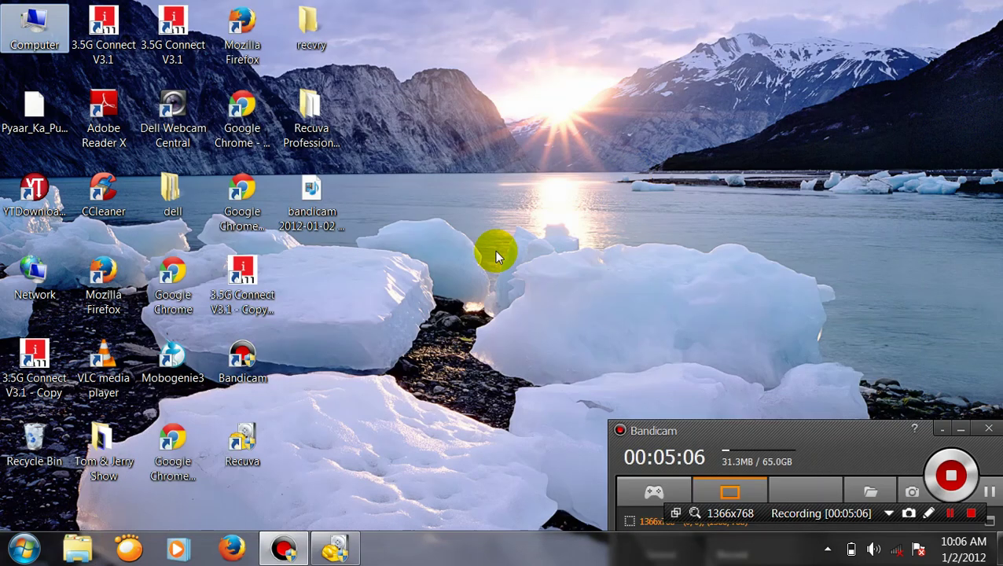
Return to Recuva and recover the selected files to Removable Disk (H:), agreeing to restore to the same drive.
click(335, 548)
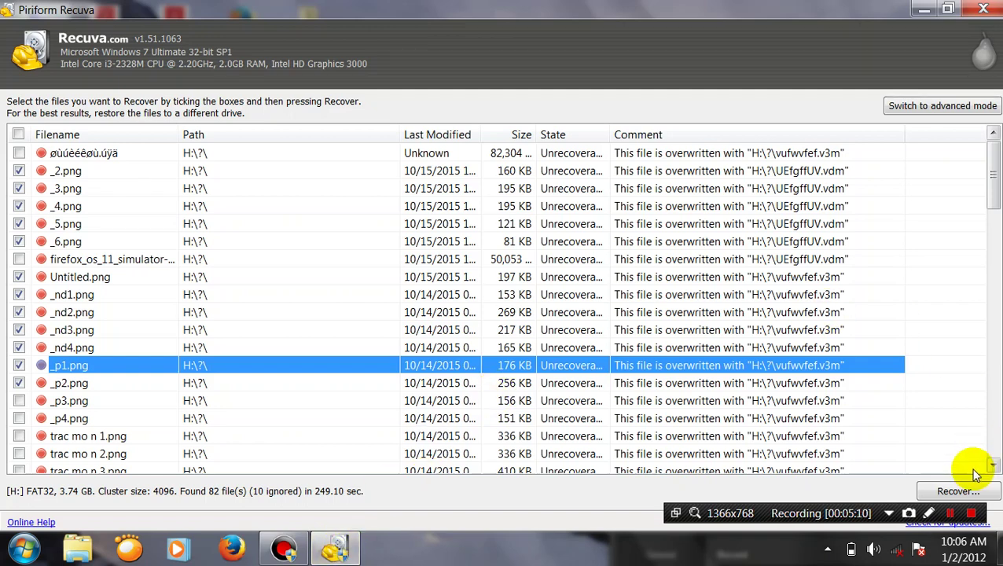
click(962, 493)
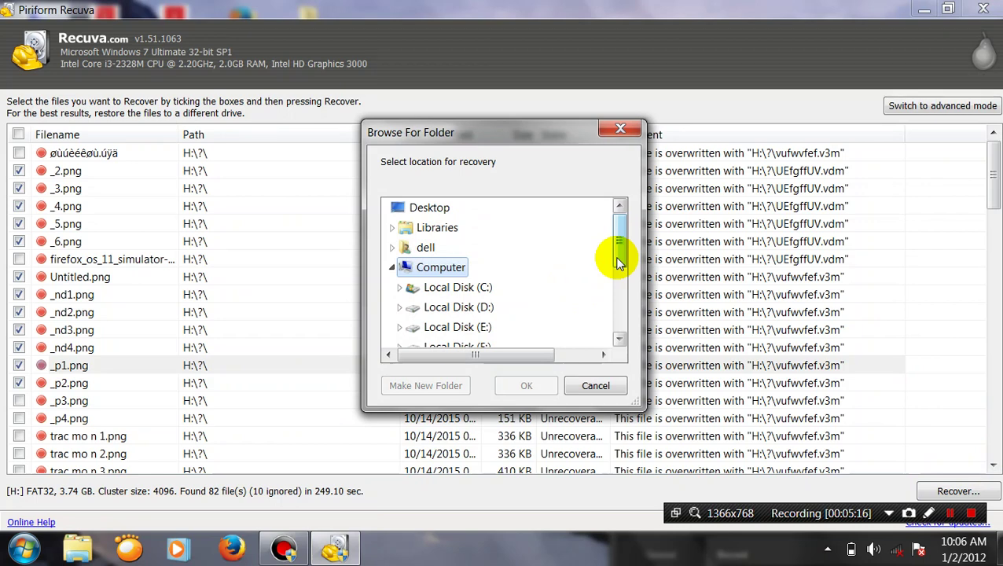
drag(619, 262, 620, 307)
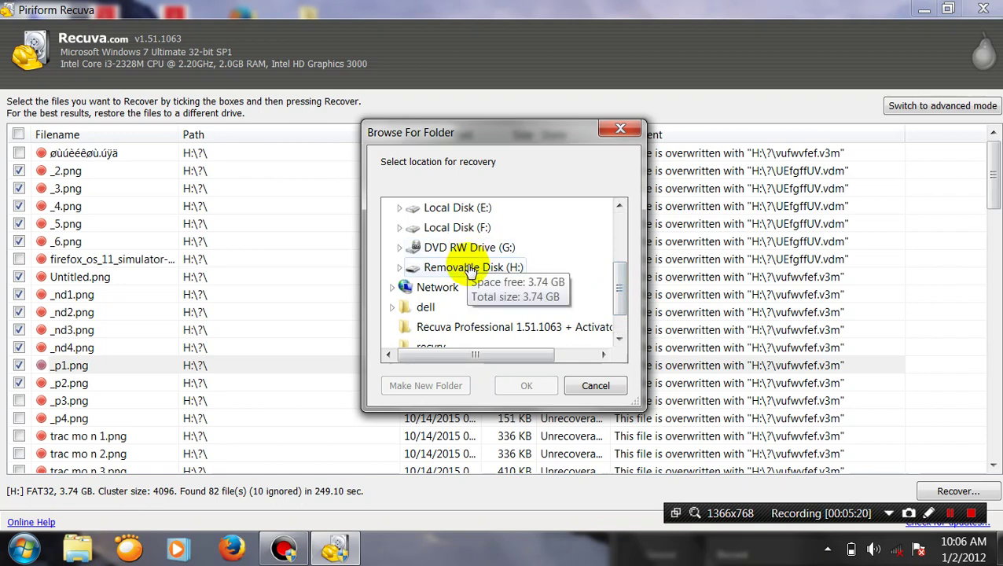
click(472, 270)
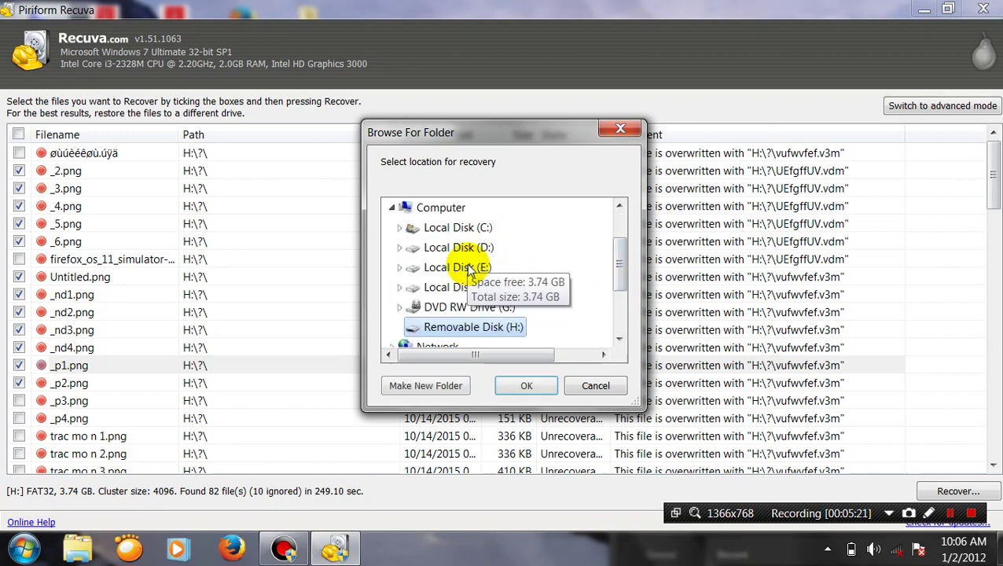
click(527, 387)
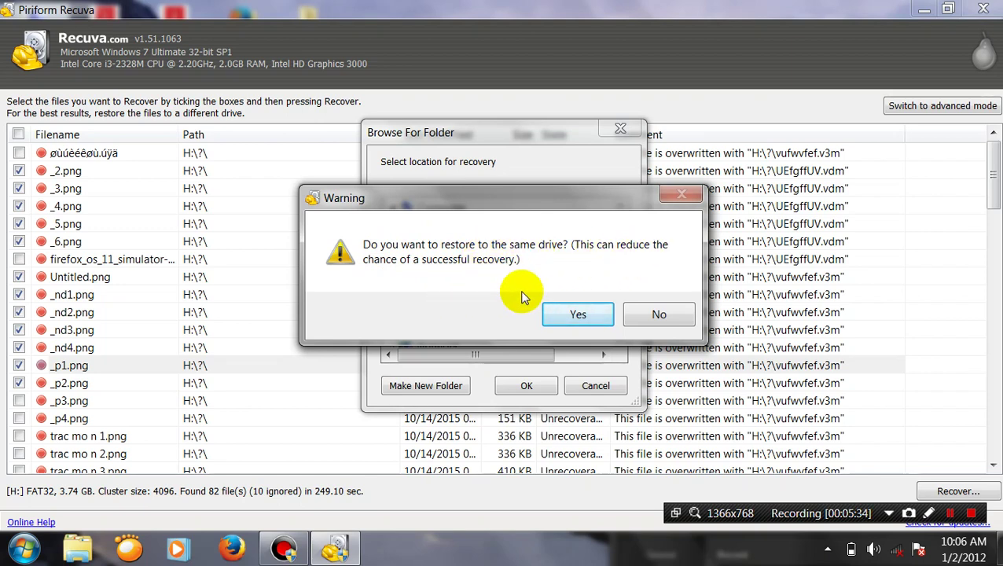
click(550, 316)
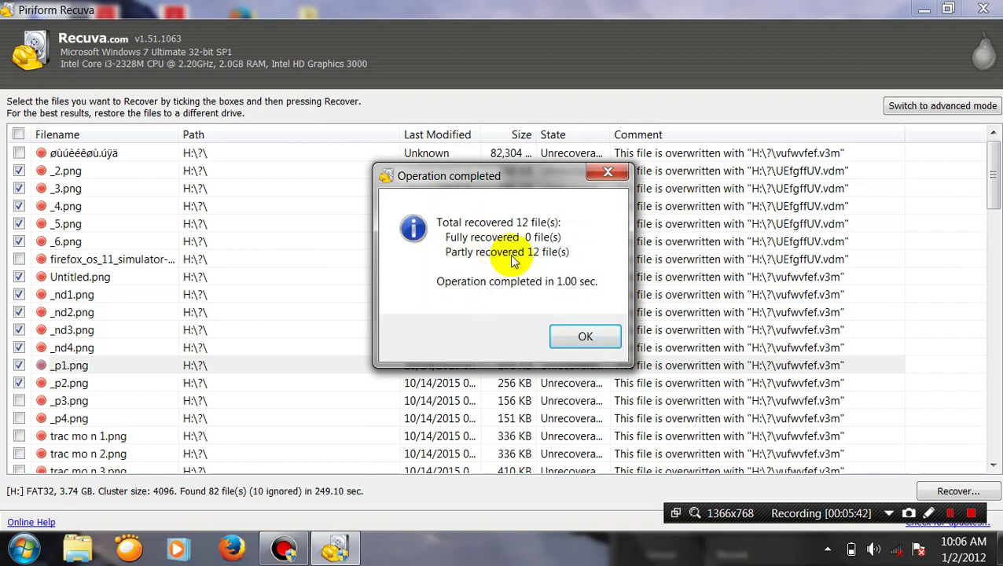
click(578, 336)
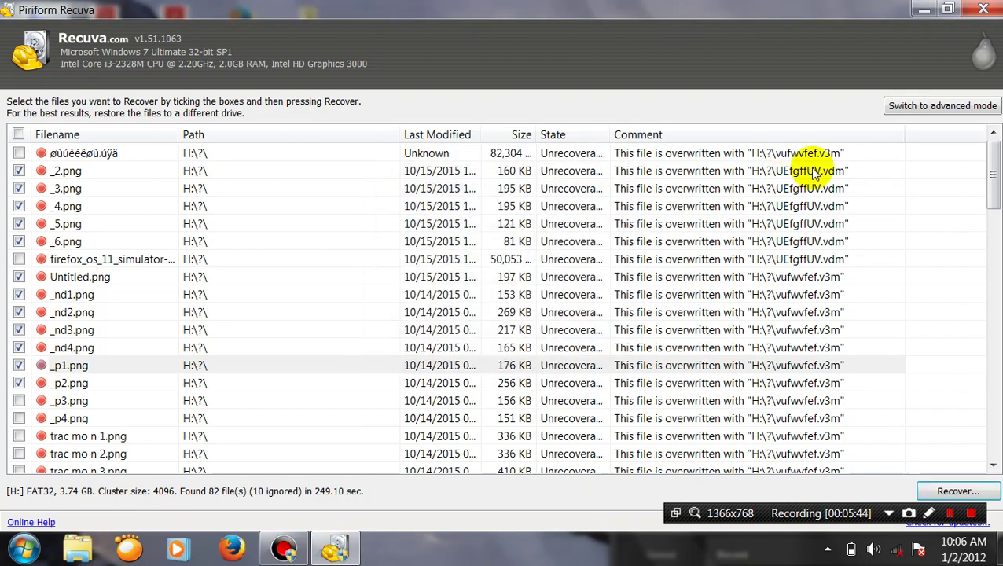
Minimize Recuva, examine the recovered files on Removable Disk (H:) in Explorer, and close the window.
click(925, 9)
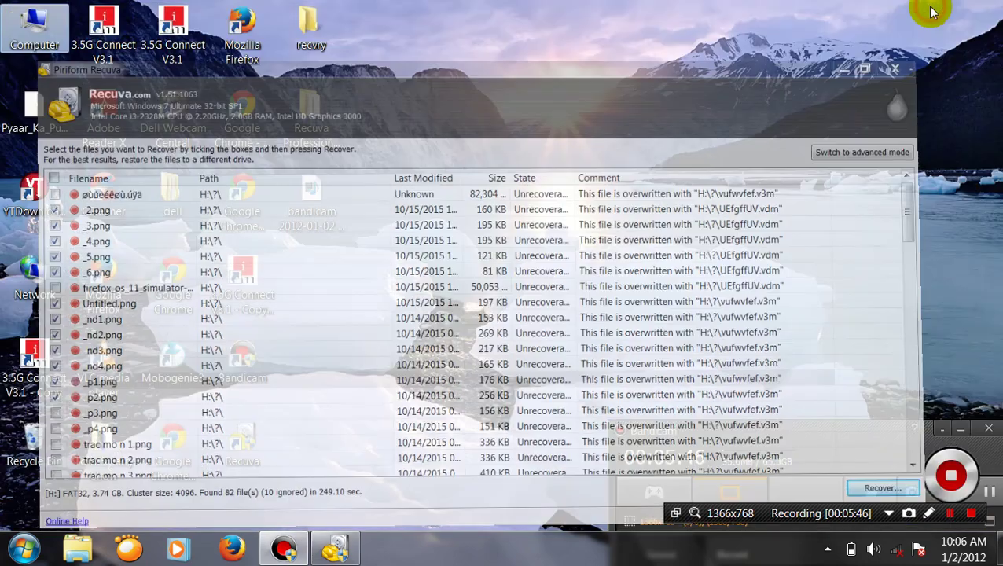
double_click(35, 11)
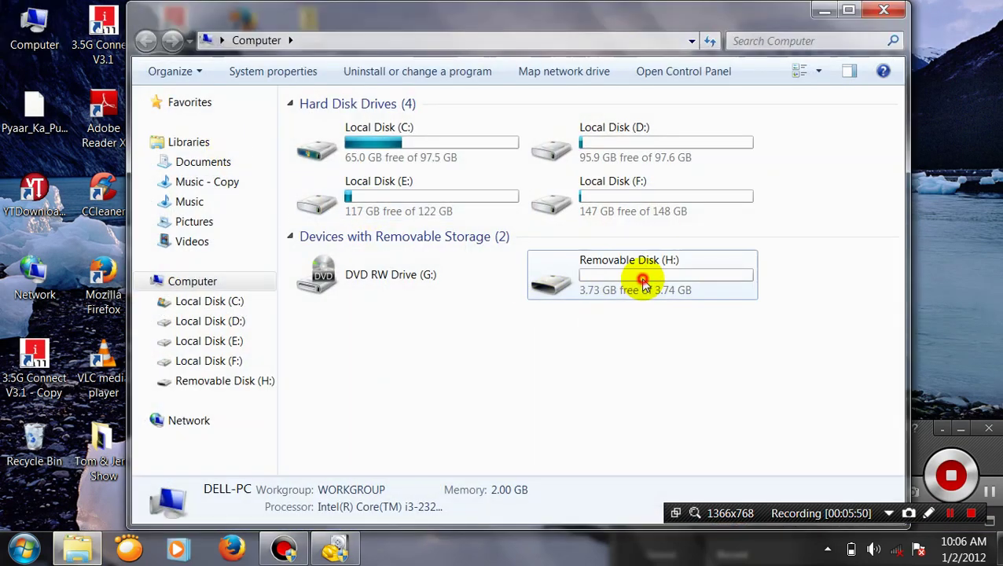
double_click(637, 289)
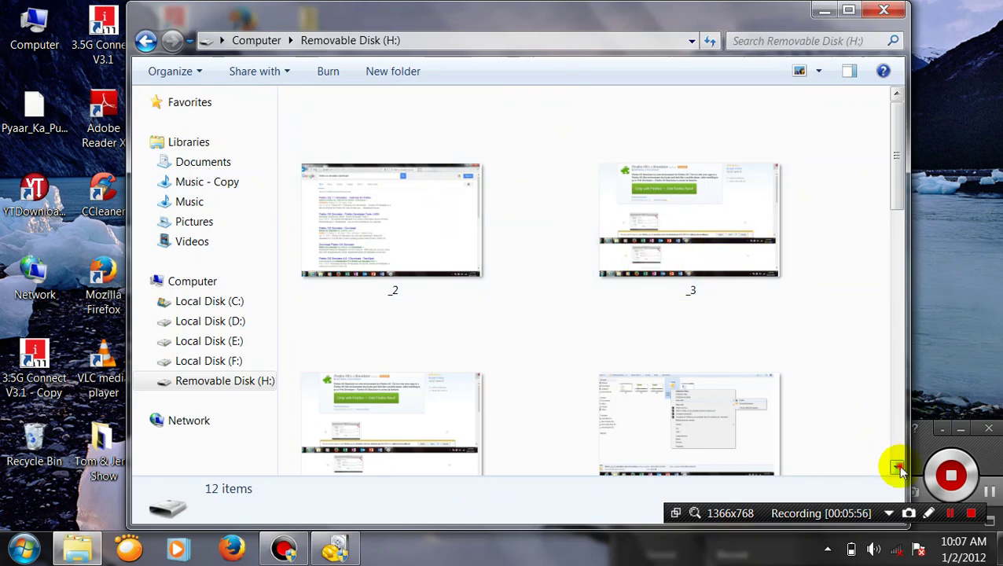
scroll(900, 470, down, 10)
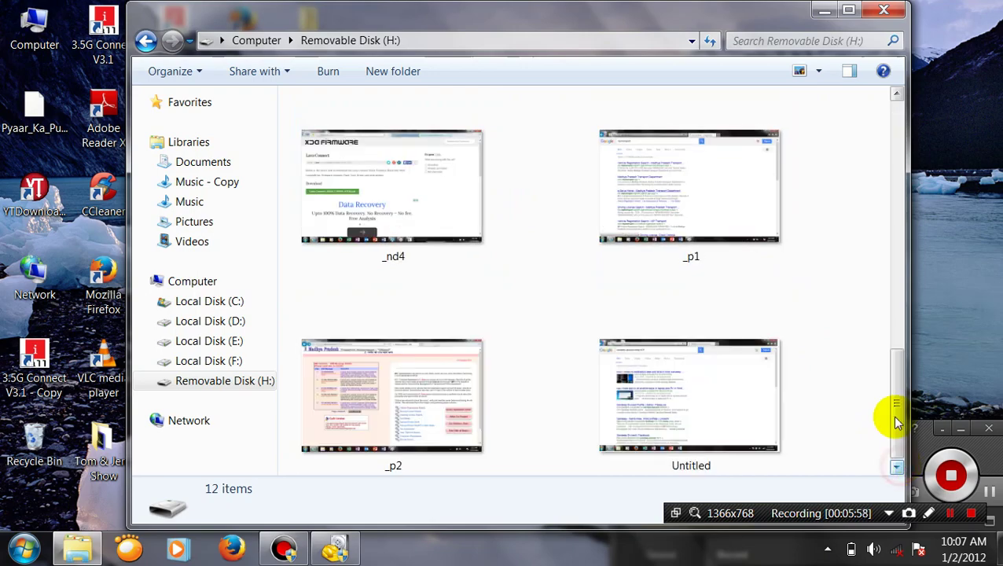
click(900, 128)
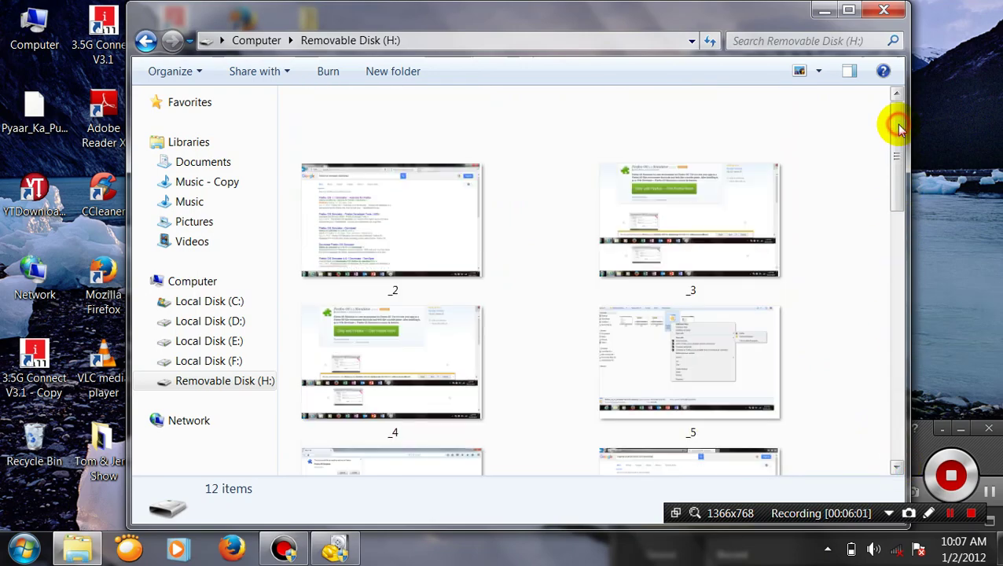
click(883, 10)
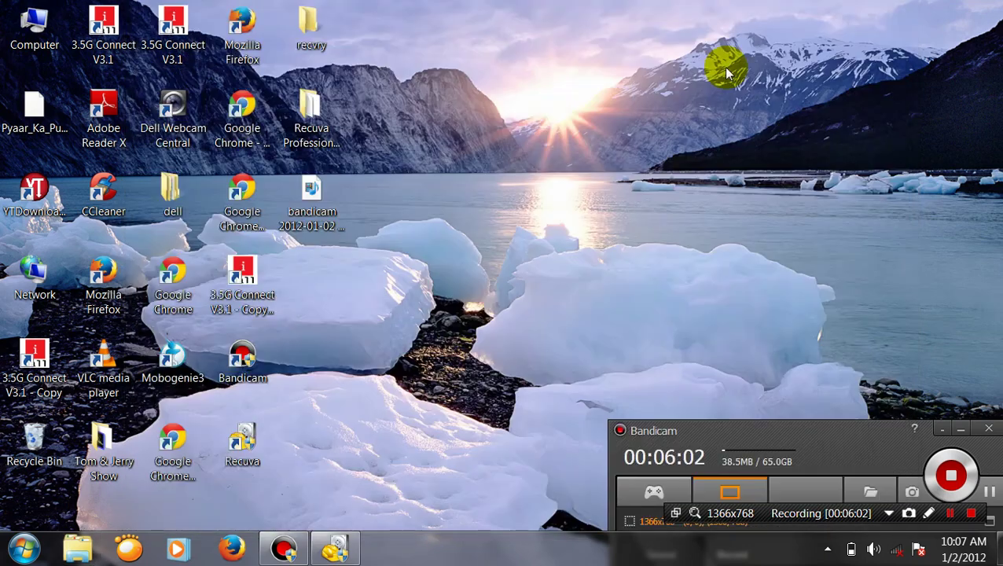